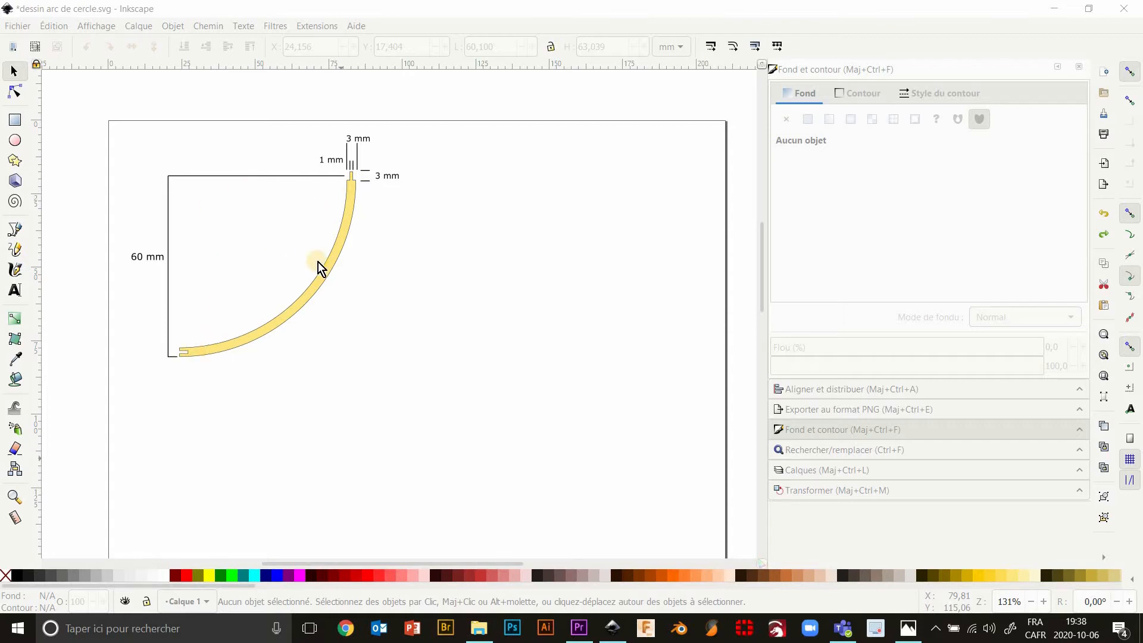
# Draw a square beside the dimensioned arc and set its width and height to 60 mm.
pyautogui.click(15, 121)
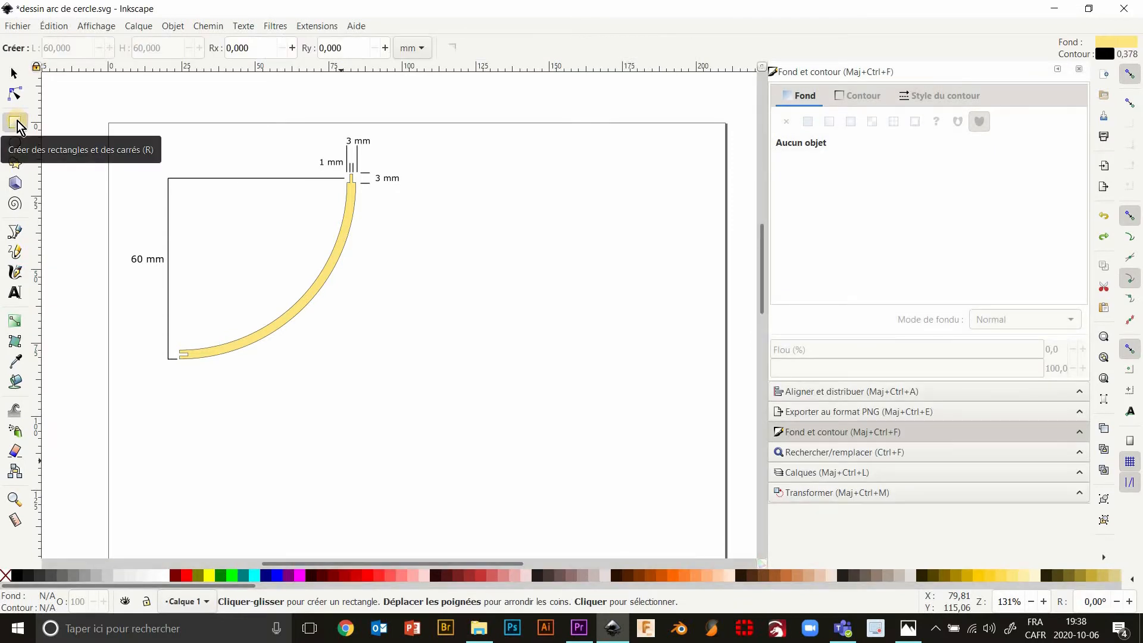
pyautogui.moveTo(465, 176)
pyautogui.mouseDown()
pyautogui.moveTo(492, 224)
pyautogui.moveTo(605, 346)
pyautogui.moveTo(658, 350)
pyautogui.mouseUp()
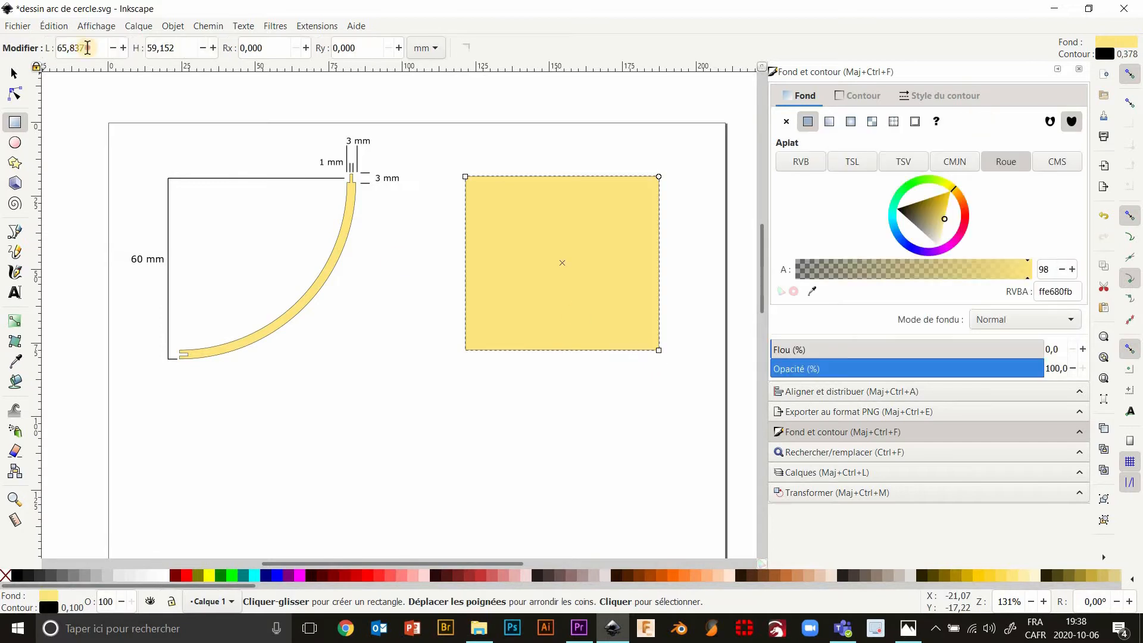
pyautogui.moveTo(87, 48); pyautogui.dragTo(37, 57)
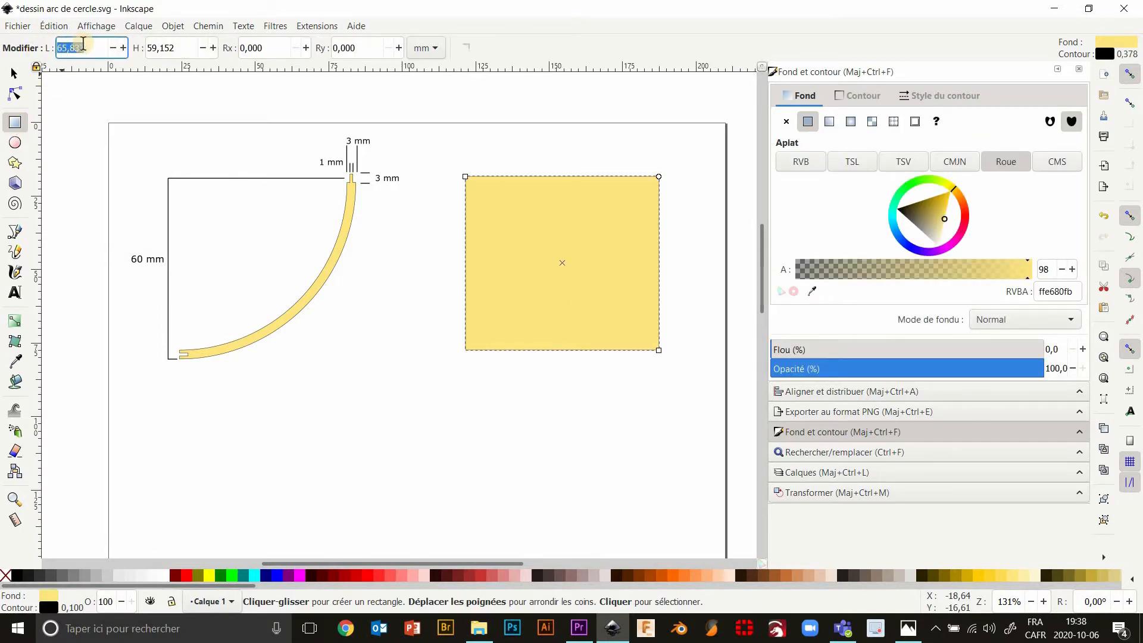
pyautogui.write('60')
pyautogui.press('Tab')
pyautogui.write('60')
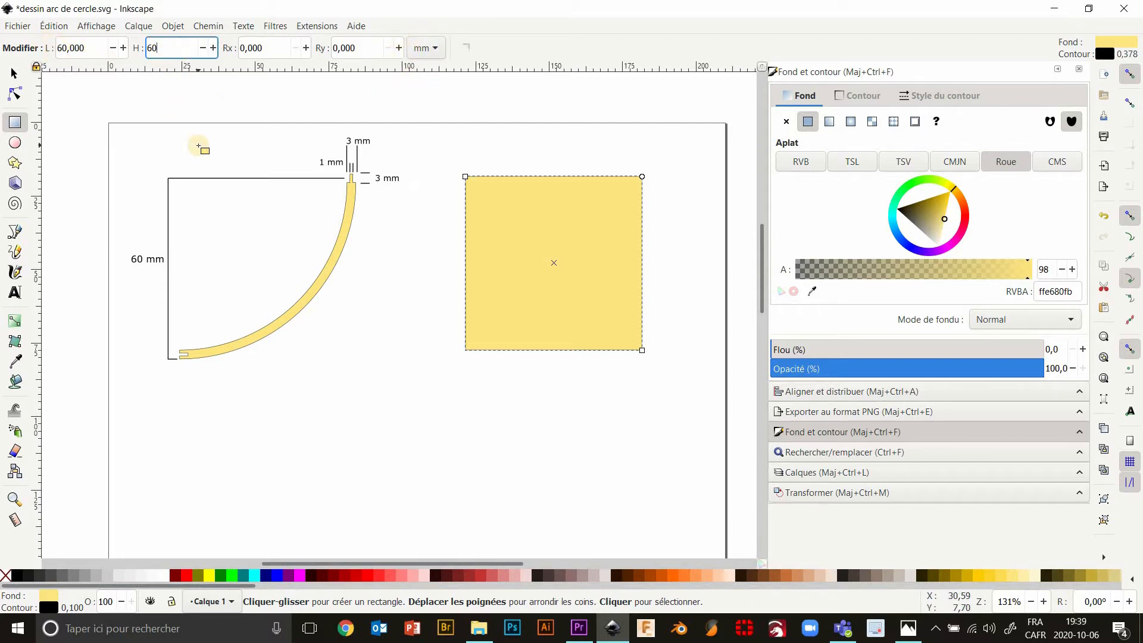
pyautogui.press('Return')
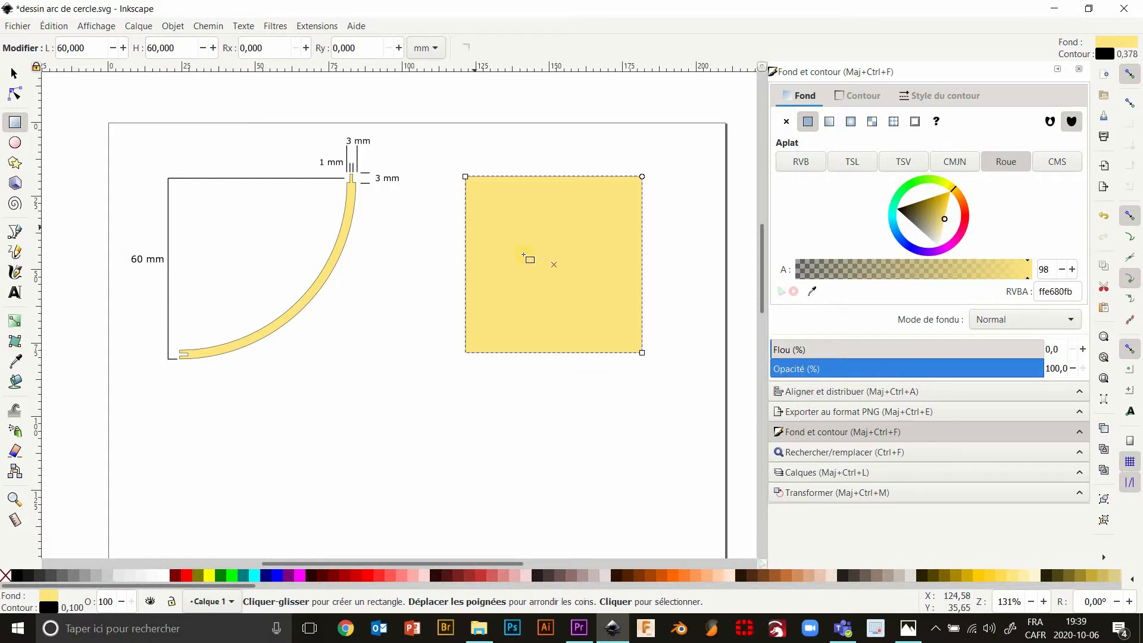
pyautogui.click(15, 72)
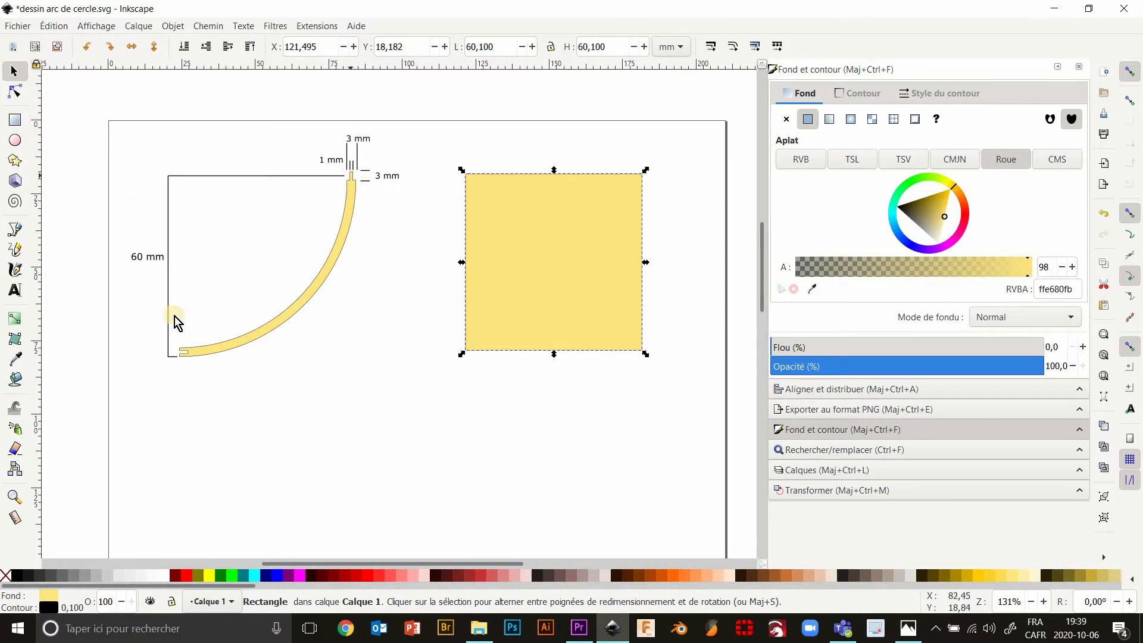
# Draw a small square near the large square's upper-right corner and set its width and height to 3 mm.
pyautogui.click(15, 121)
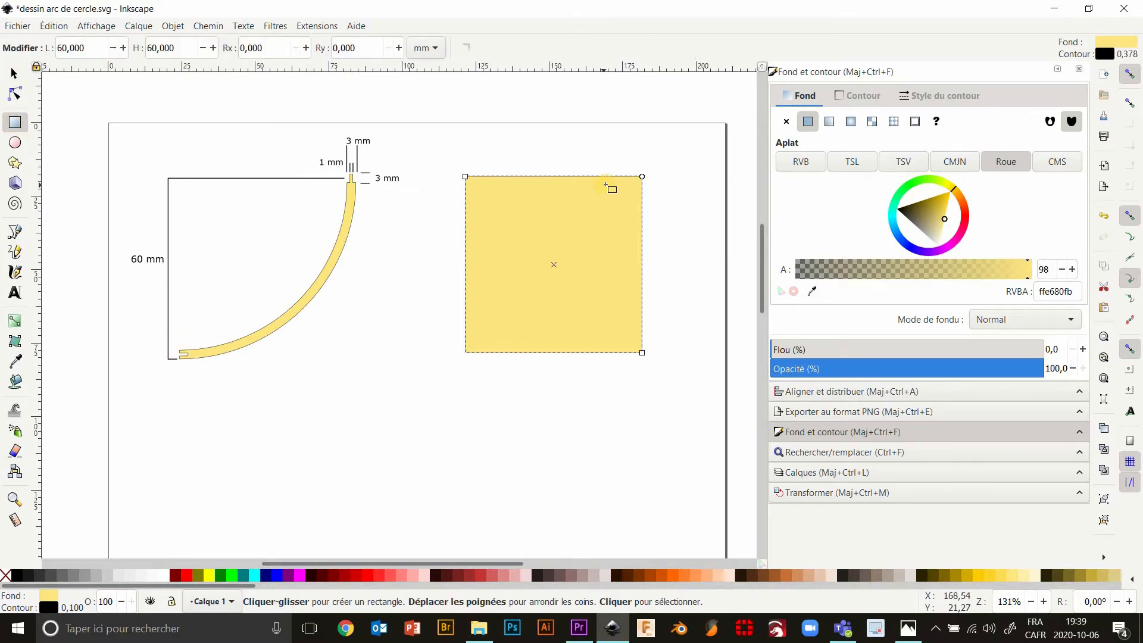
pyautogui.scroll(6, 625, 171)
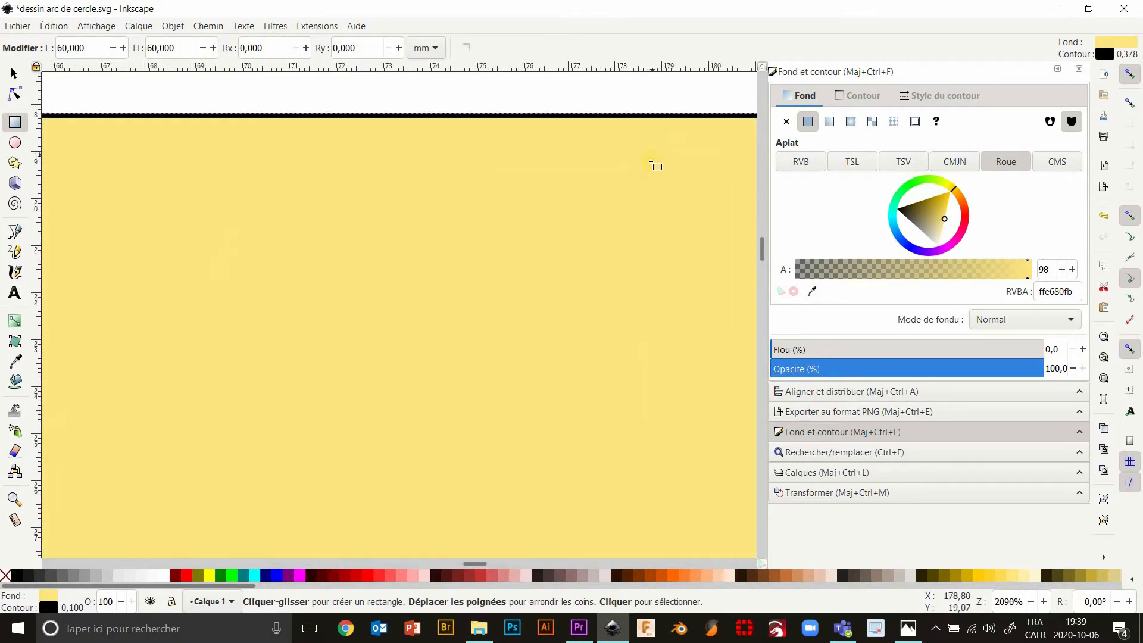
pyautogui.moveTo(626, 140); pyautogui.dragTo(728, 267)
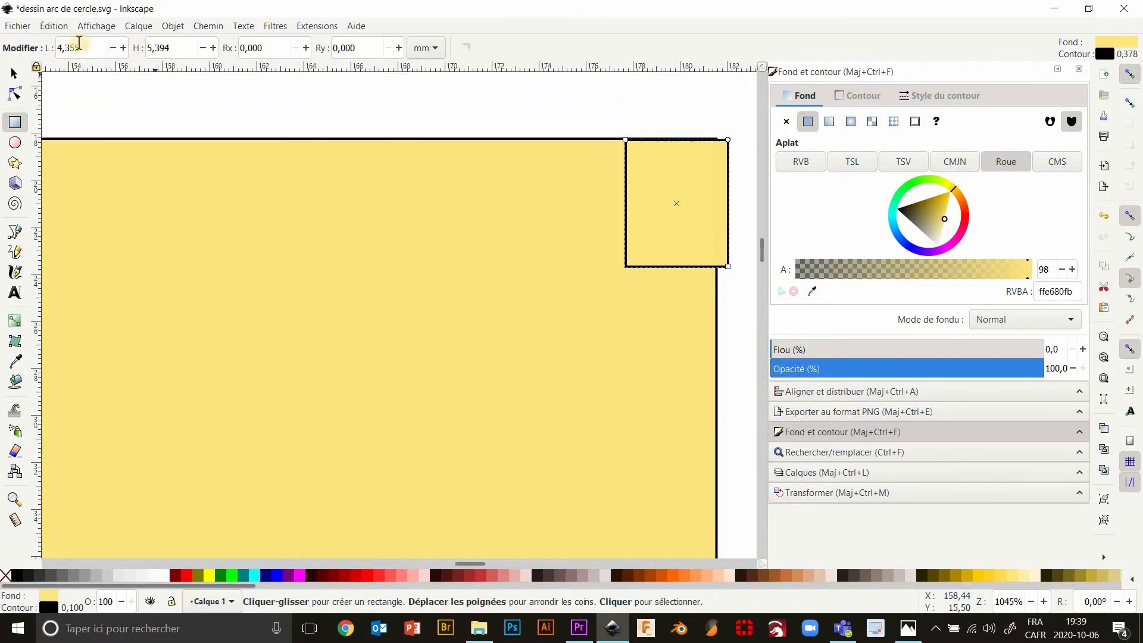
pyautogui.write('3')
pyautogui.press('Tab')
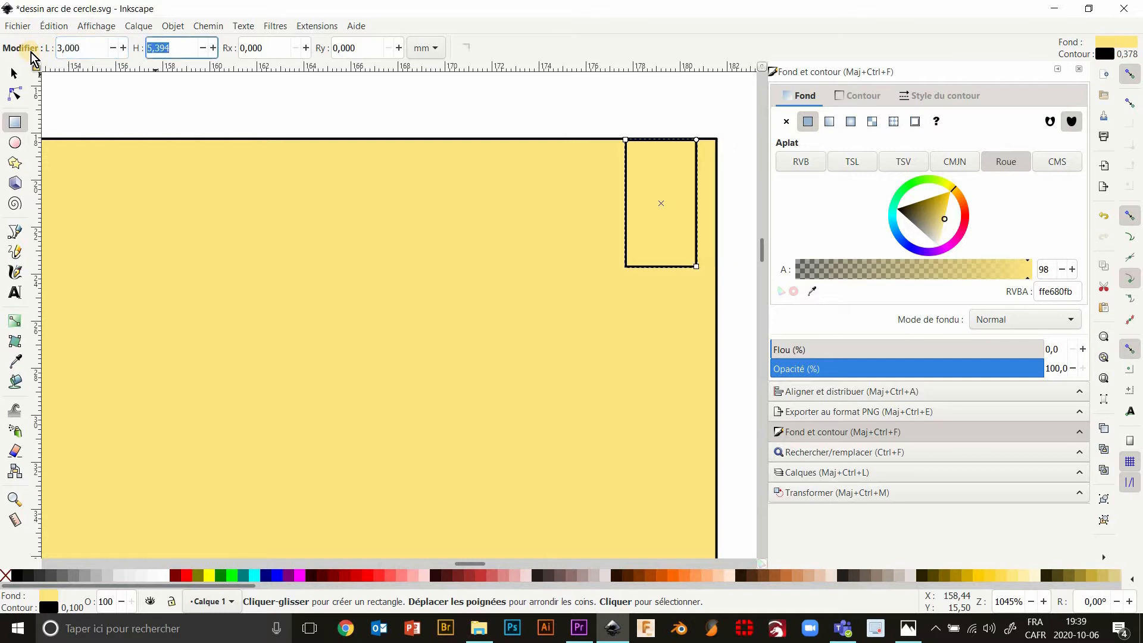
pyautogui.write('3')
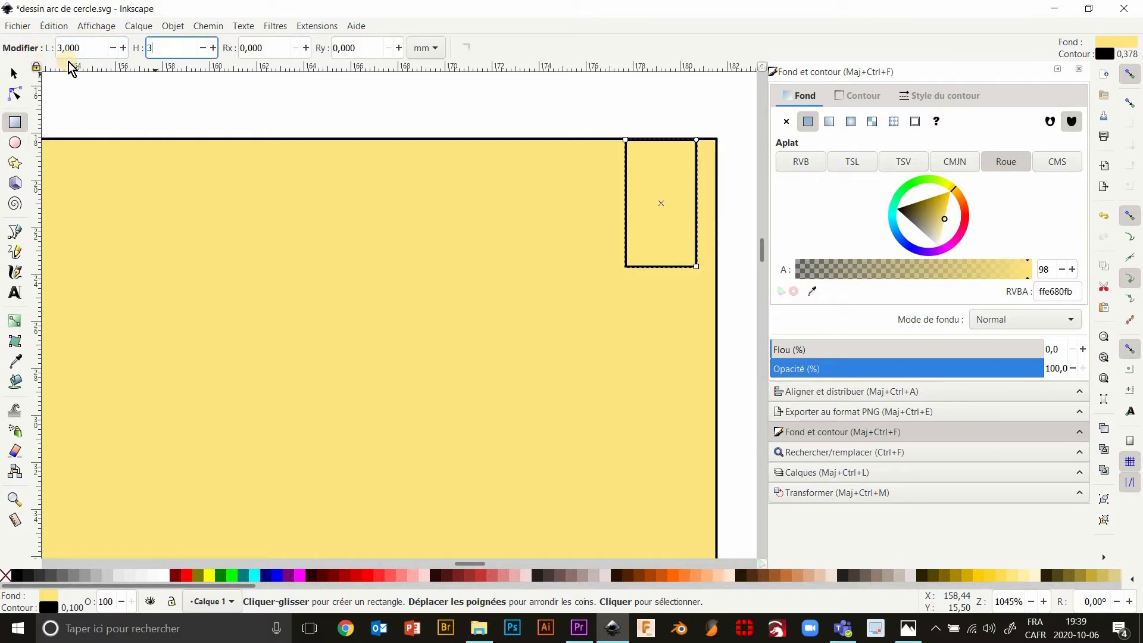
pyautogui.press('Return')
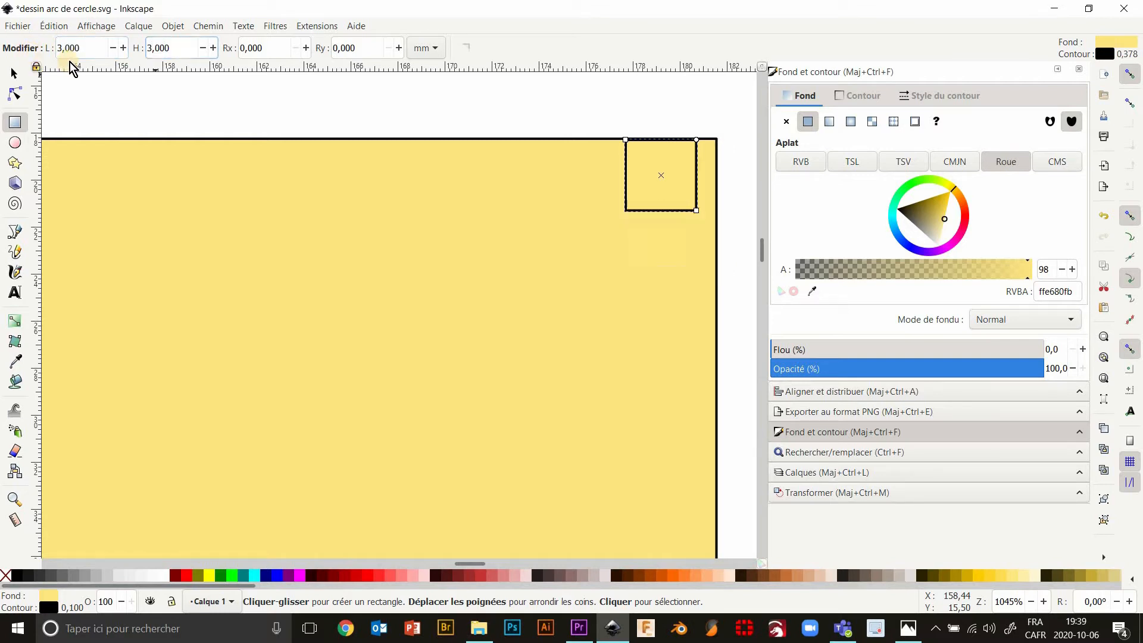
# Move the 3 mm square so it fits exactly inside the large square's upper-right corner.
pyautogui.click(15, 74)
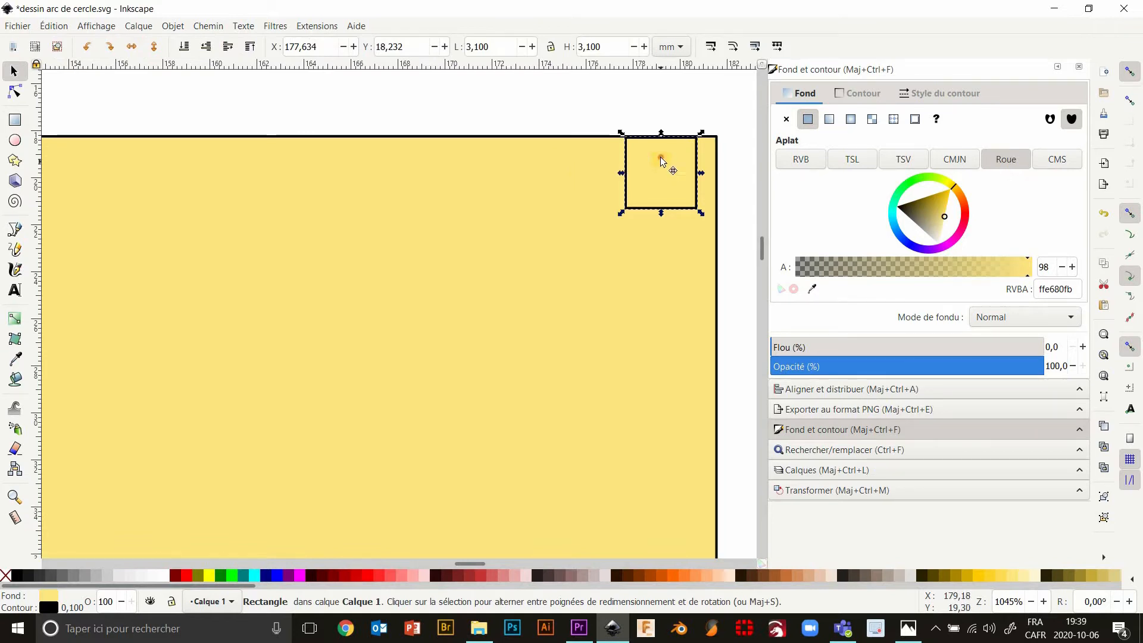
pyautogui.moveTo(662, 167)
pyautogui.mouseDown()
pyautogui.moveTo(684, 161)
pyautogui.moveTo(652, 160)
pyautogui.mouseUp()
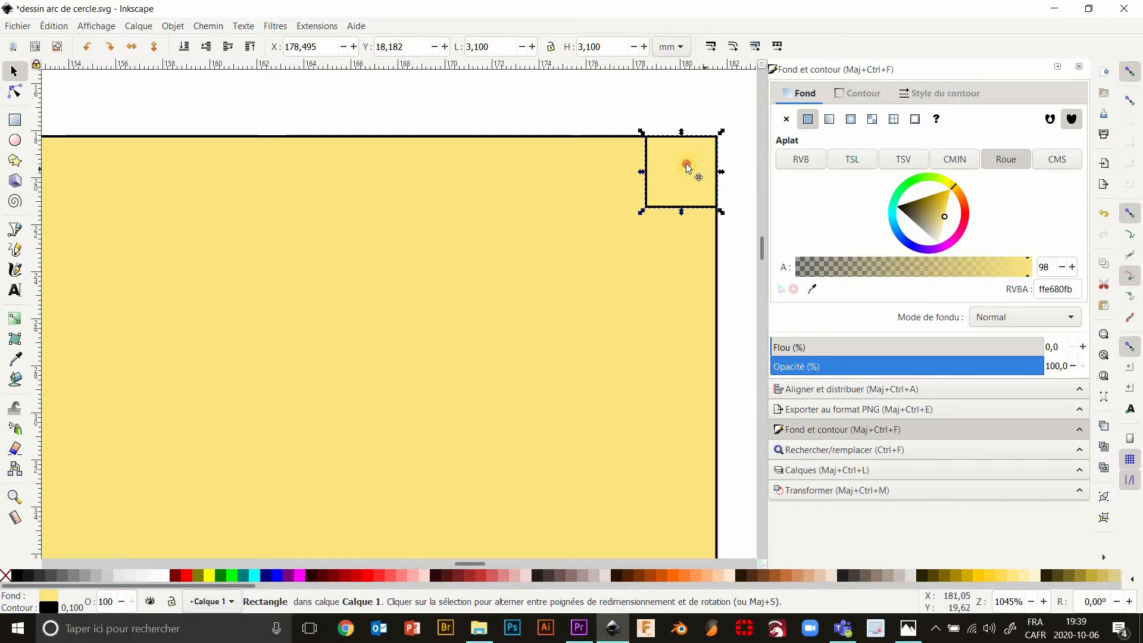
pyautogui.moveTo(684, 166)
pyautogui.mouseDown()
pyautogui.moveTo(657, 163)
pyautogui.moveTo(688, 162)
pyautogui.mouseUp()
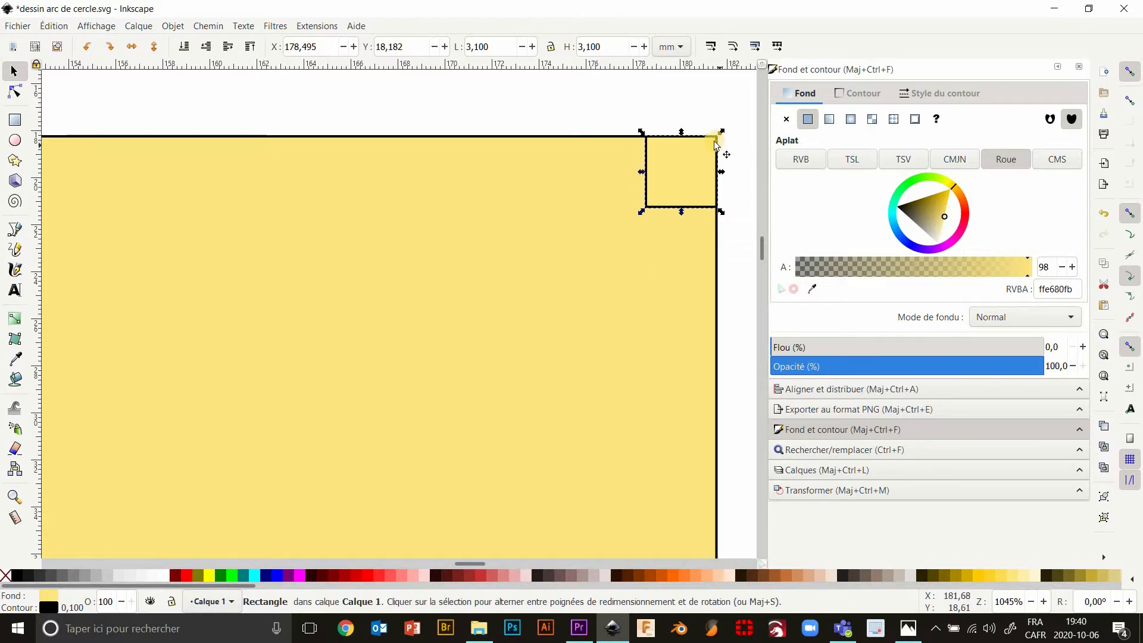
# Duplicate the 3 mm square and move the copy near the large square's lower-left corner.
pyautogui.keyDown('ctrl'); pyautogui.scroll(-1, 328, 264); pyautogui.keyUp('ctrl')
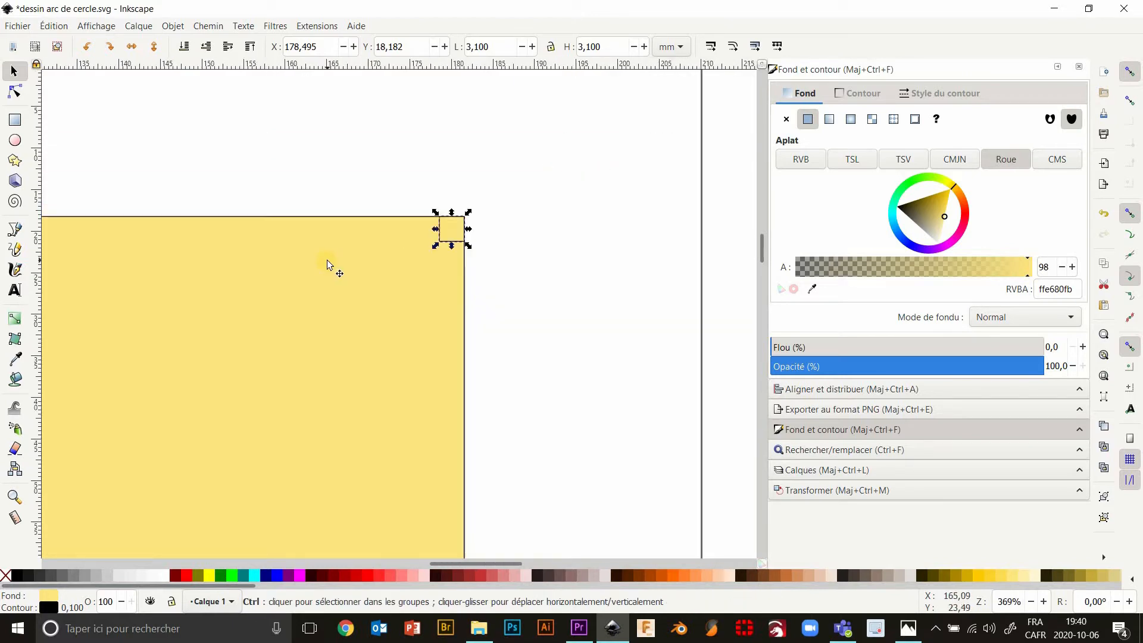
pyautogui.keyDown('ctrl'); pyautogui.scroll(-2, 490, 235); pyautogui.keyUp('ctrl')
pyautogui.moveTo(491, 236); pyautogui.dragTo(466, 276)
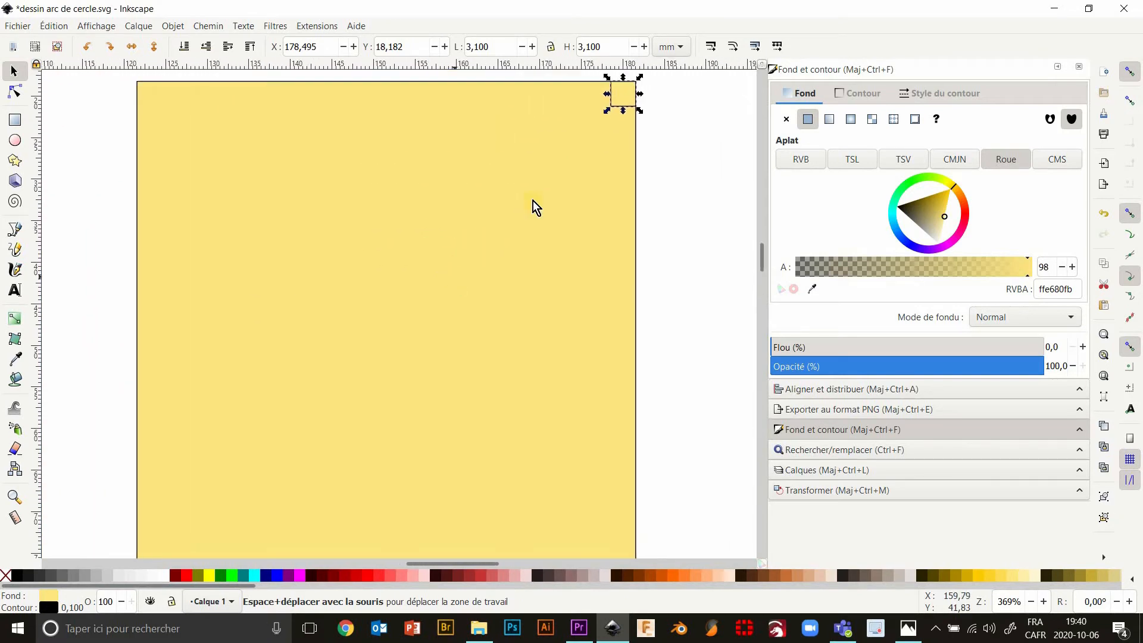
pyautogui.click(626, 94)
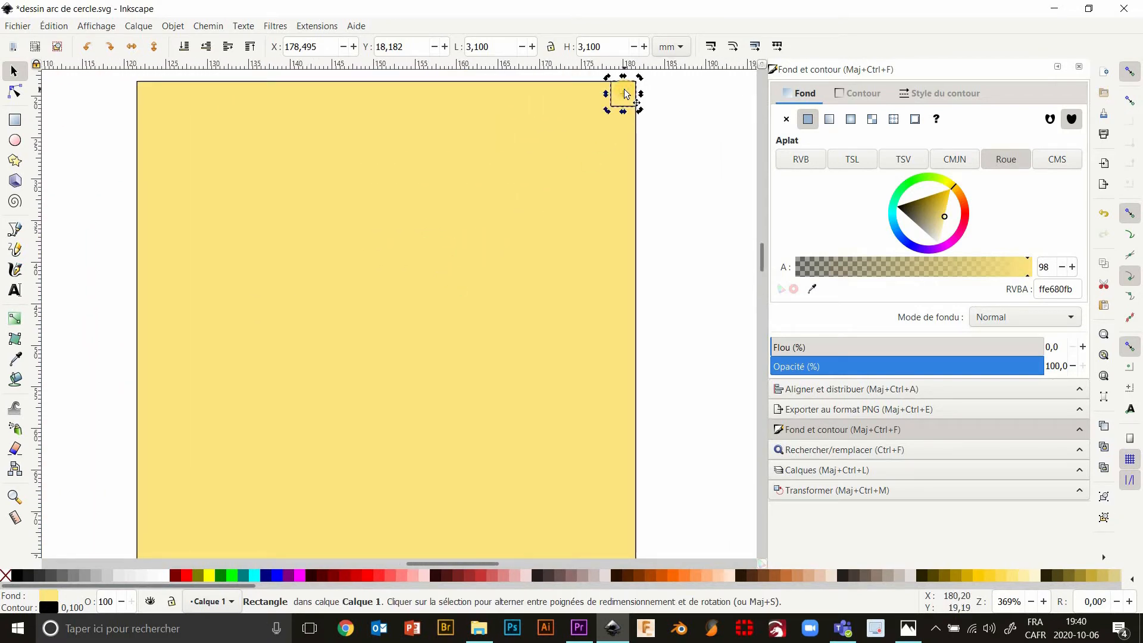
pyautogui.moveTo(626, 94); pyautogui.dragTo(628, 89)
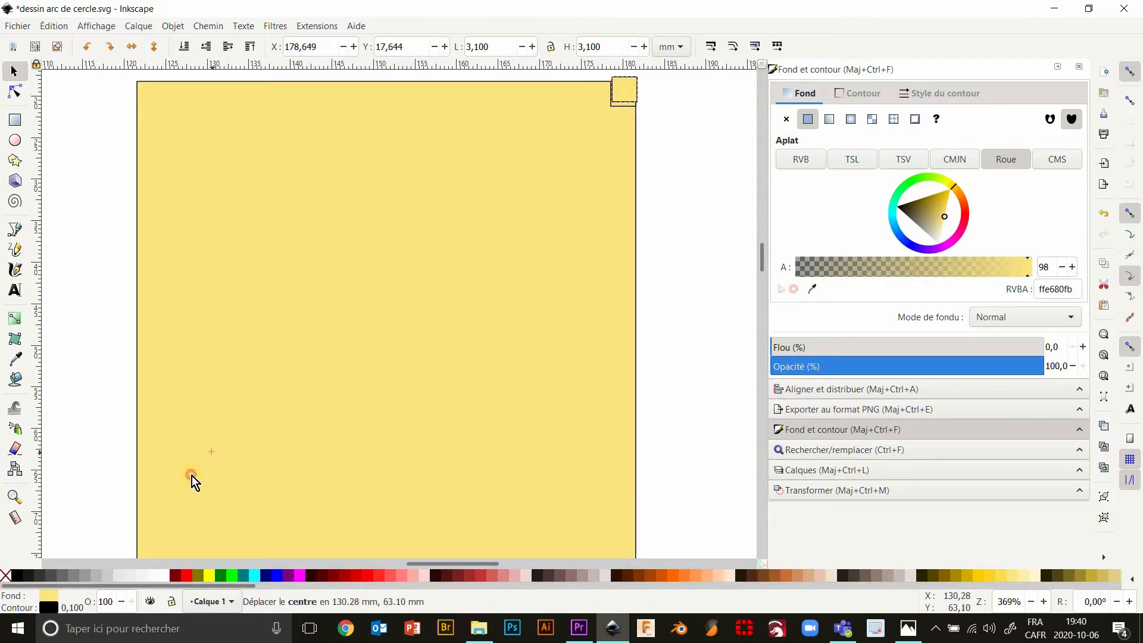
pyautogui.moveTo(625, 94); pyautogui.dragTo(173, 527)
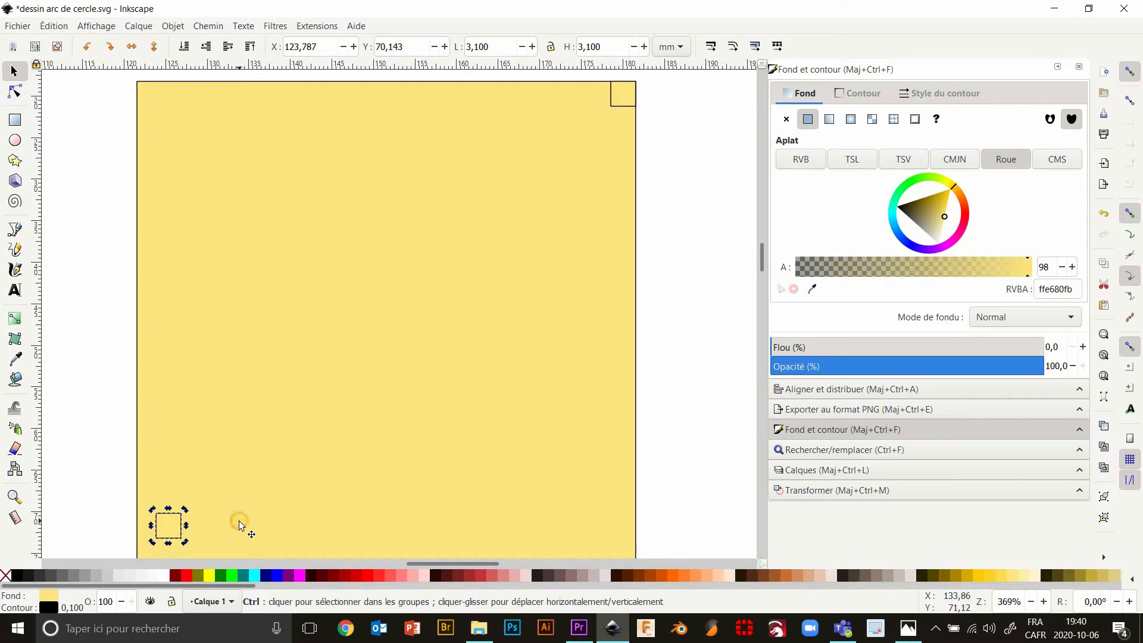
# Align the copied 3 mm square exactly inside the large square's lower-left corner.
pyautogui.click(239, 525)
pyautogui.scroll(-10, 385, 275)
pyautogui.hscroll(-6, 385, 275)
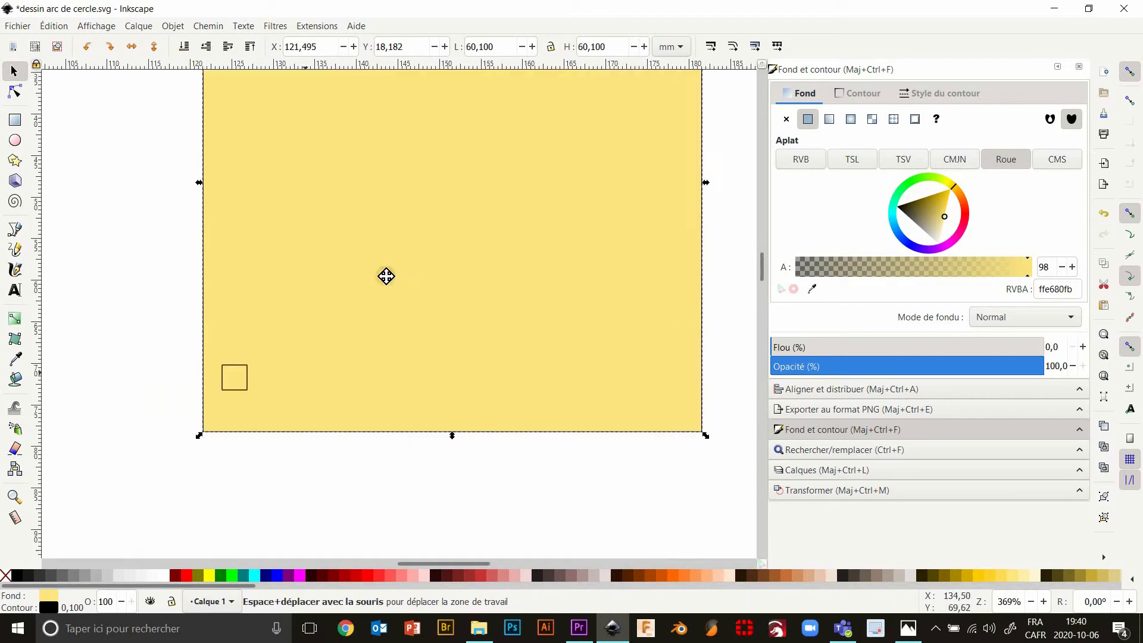
pyautogui.click(318, 281)
pyautogui.moveTo(313, 292); pyautogui.dragTo(296, 324)
pyautogui.click(217, 327)
pyautogui.scroll(-5, 221, 327)
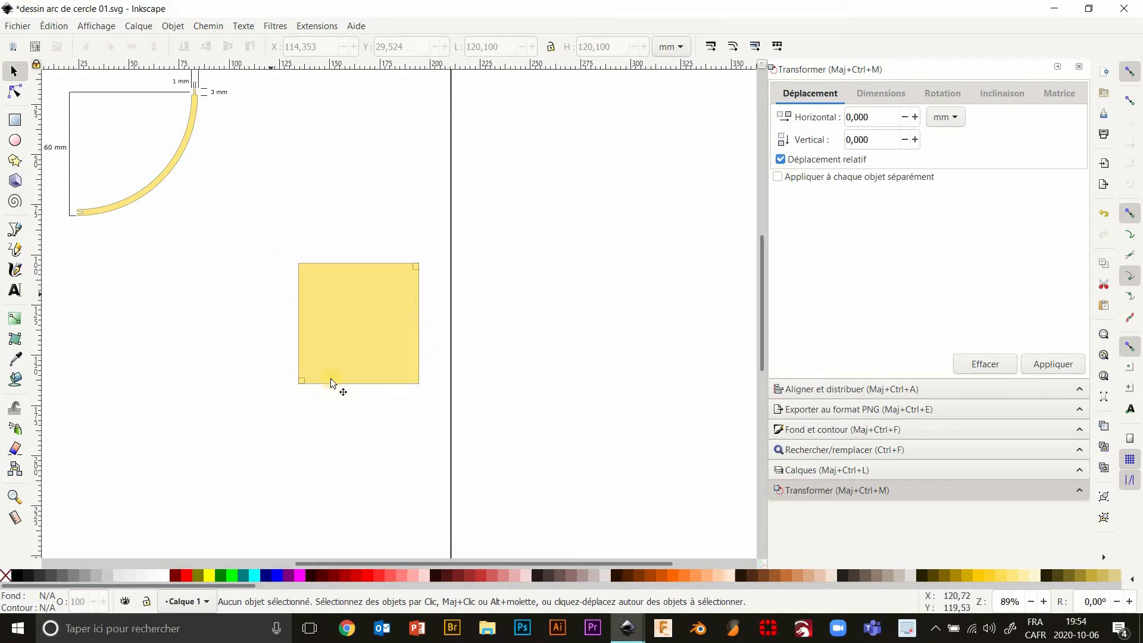
# Draw a circle over the large square and set both its horizontal and vertical radii to 60 mm.
pyautogui.click(15, 141)
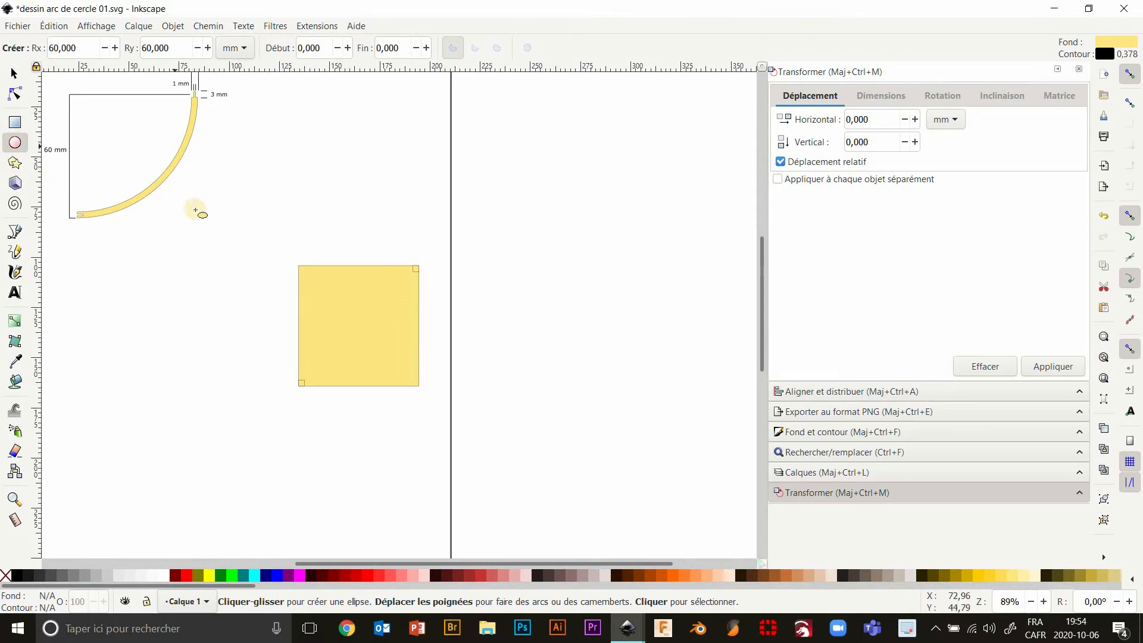
pyautogui.moveTo(215, 185); pyautogui.dragTo(427, 398)
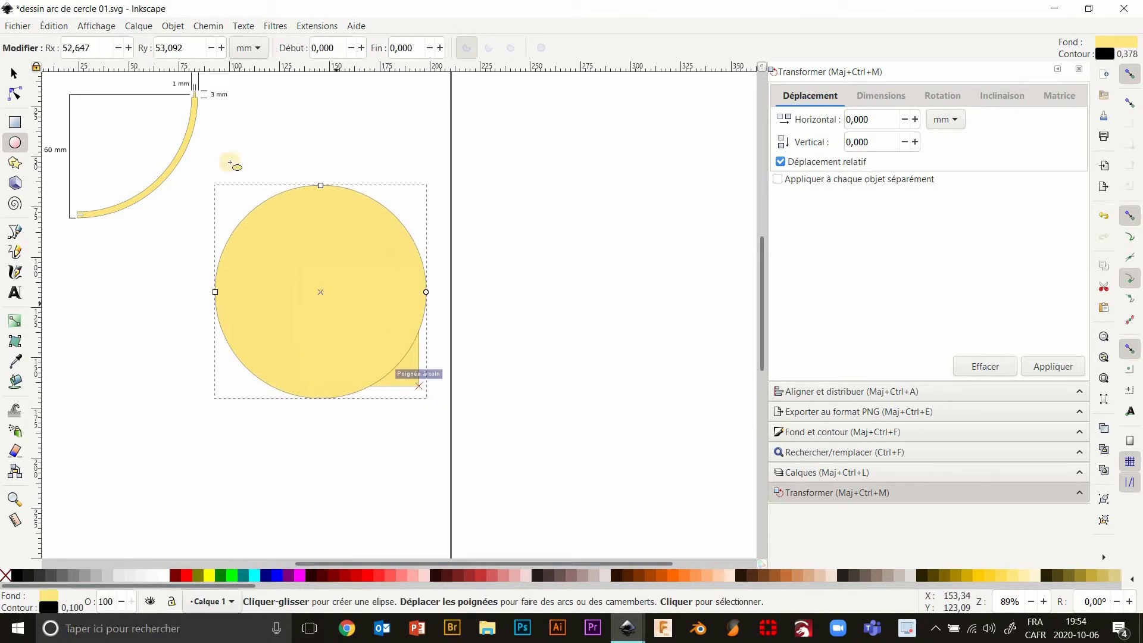
pyautogui.tripleClick(75, 48)
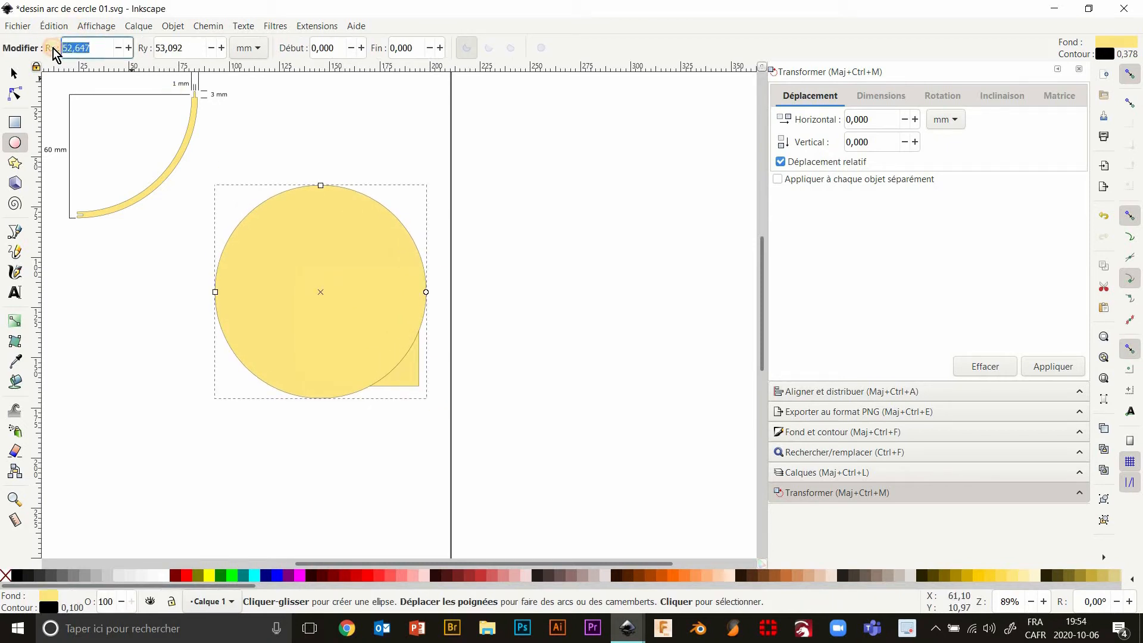
pyautogui.write('60')
pyautogui.press('Tab')
pyautogui.write('6')
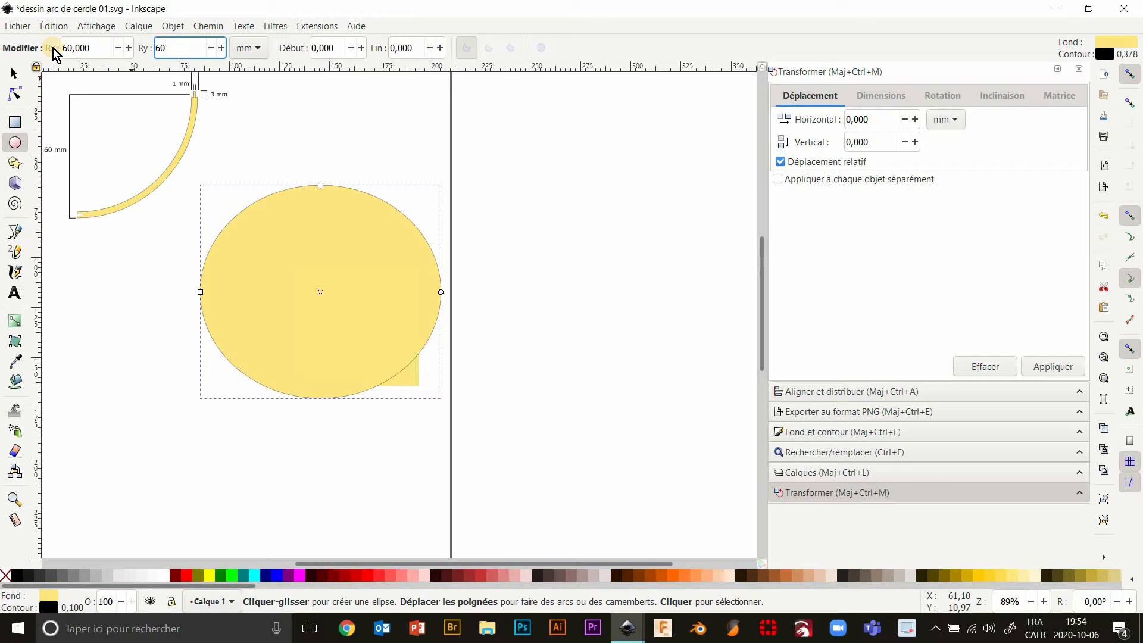
pyautogui.write('0')
pyautogui.press('Return')
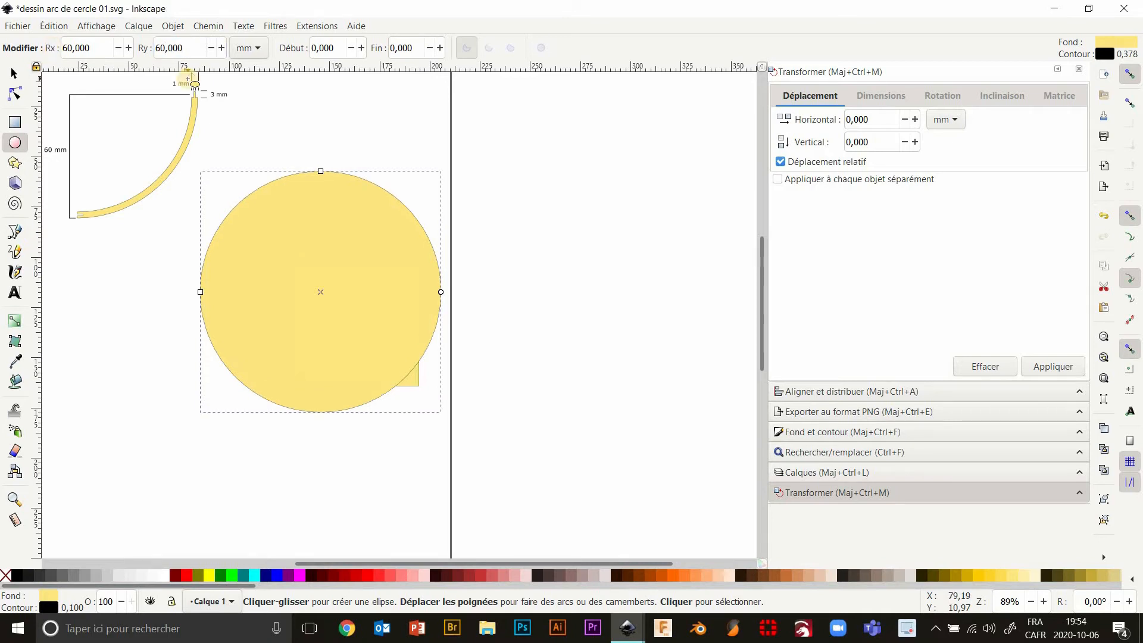
# Move the circle's centre close to the large square's upper-left corner and lower its fill alpha to 70.
pyautogui.click(15, 72)
pyautogui.moveTo(345, 287); pyautogui.dragTo(343, 272)
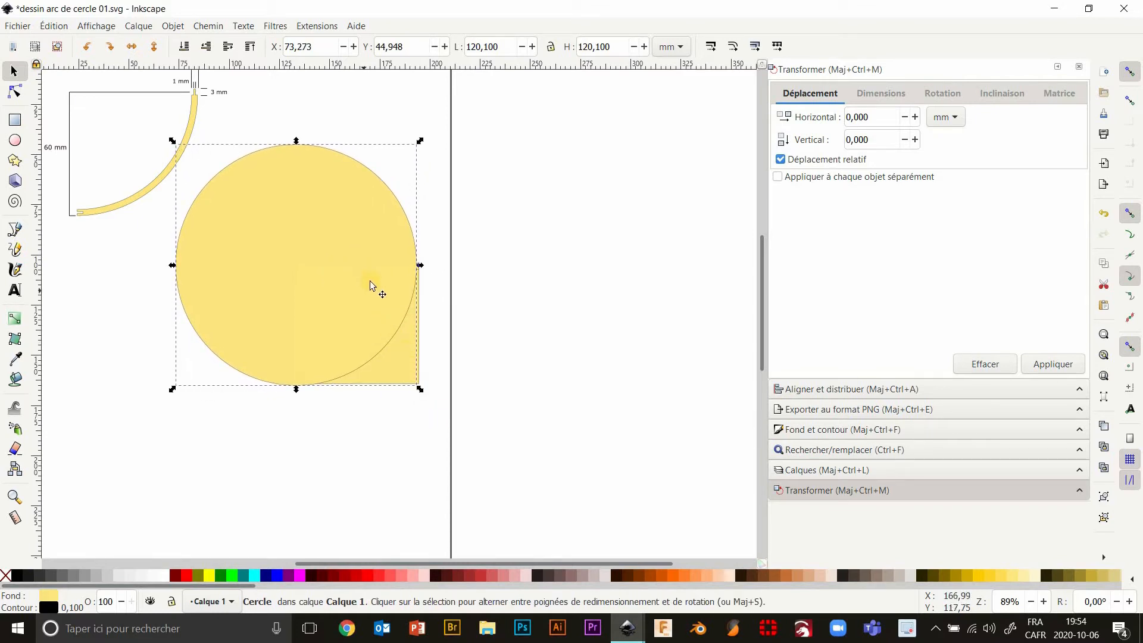
pyautogui.click(813, 431)
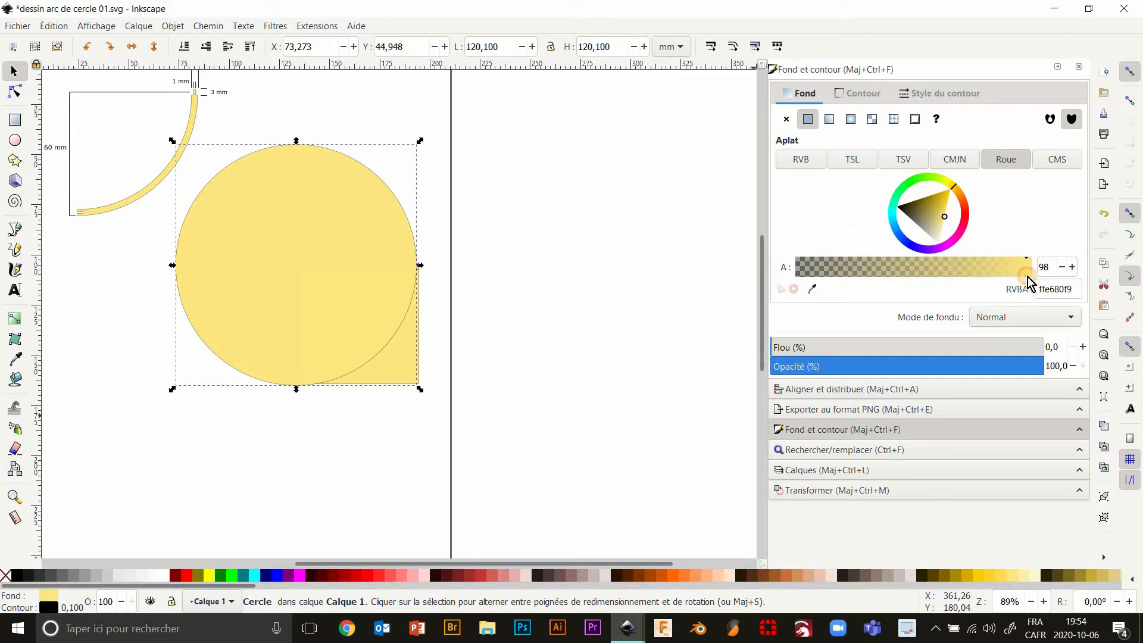
pyautogui.click(980, 278)
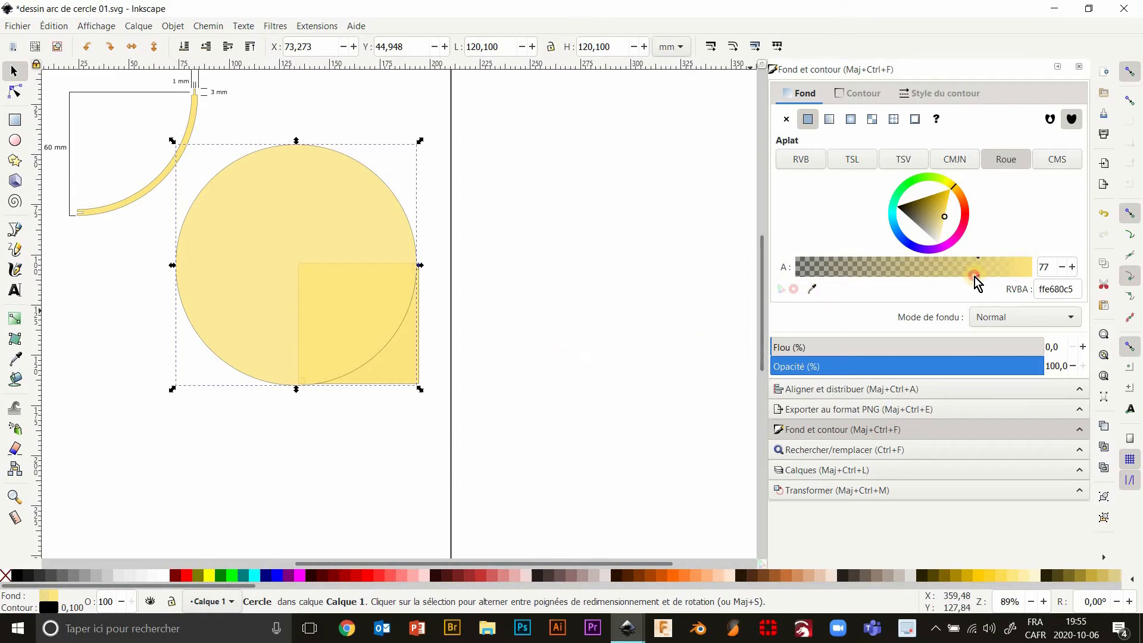
pyautogui.moveTo(974, 277); pyautogui.dragTo(963, 278)
# Reposition the circle so its rightmost point meets the large square's upper-right corner.
pyautogui.click(330, 232)
pyautogui.moveTo(330, 231); pyautogui.dragTo(305, 230)
pyautogui.scroll(8, 423, 276)
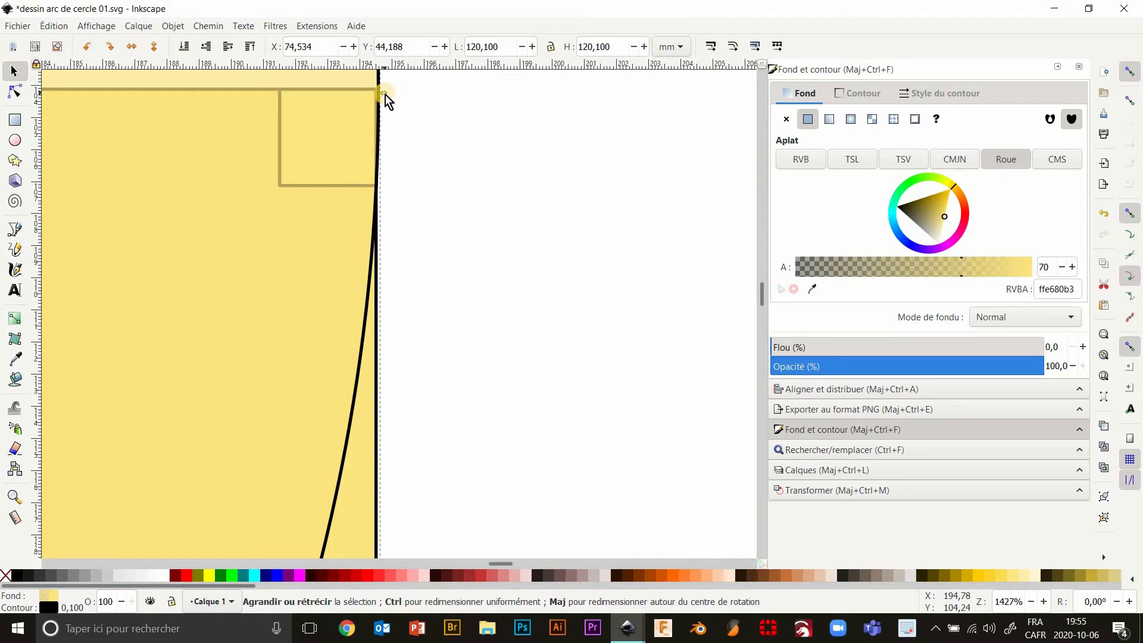
pyautogui.moveTo(293, 265)
pyautogui.mouseDown()
pyautogui.moveTo(316, 244)
pyautogui.moveTo(296, 281)
pyautogui.mouseUp()
pyautogui.scroll(-3, 238, 352)
pyautogui.press('space')
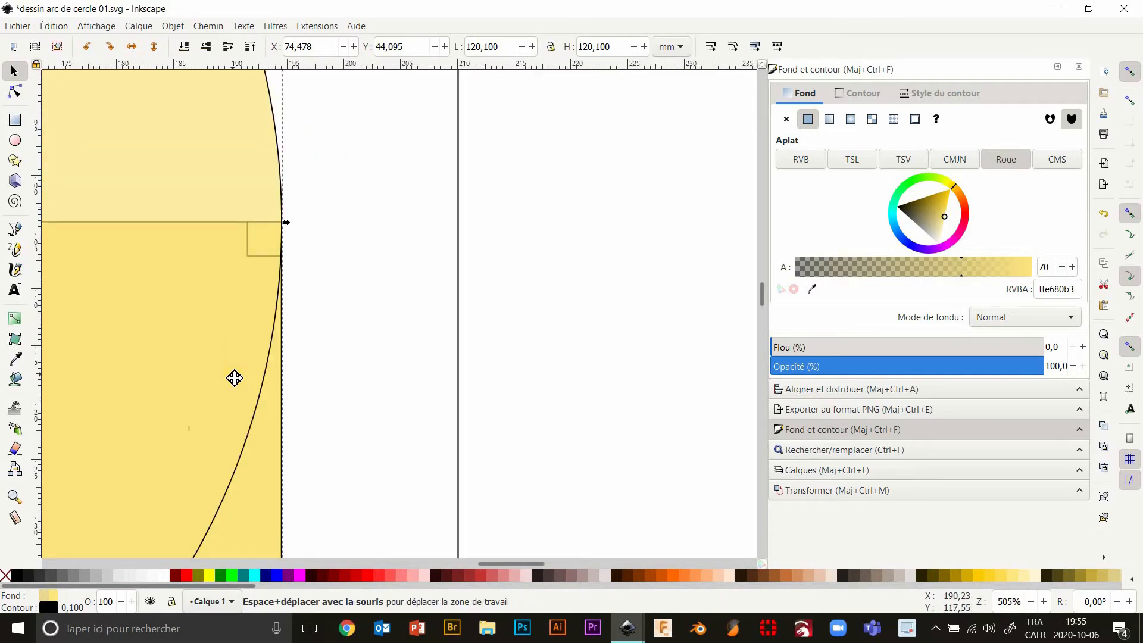
# Fine-tune the circle's vertical position so its lowest point meets the large square's lower-left corner.
pyautogui.moveTo(235, 378); pyautogui.dragTo(591, 243)
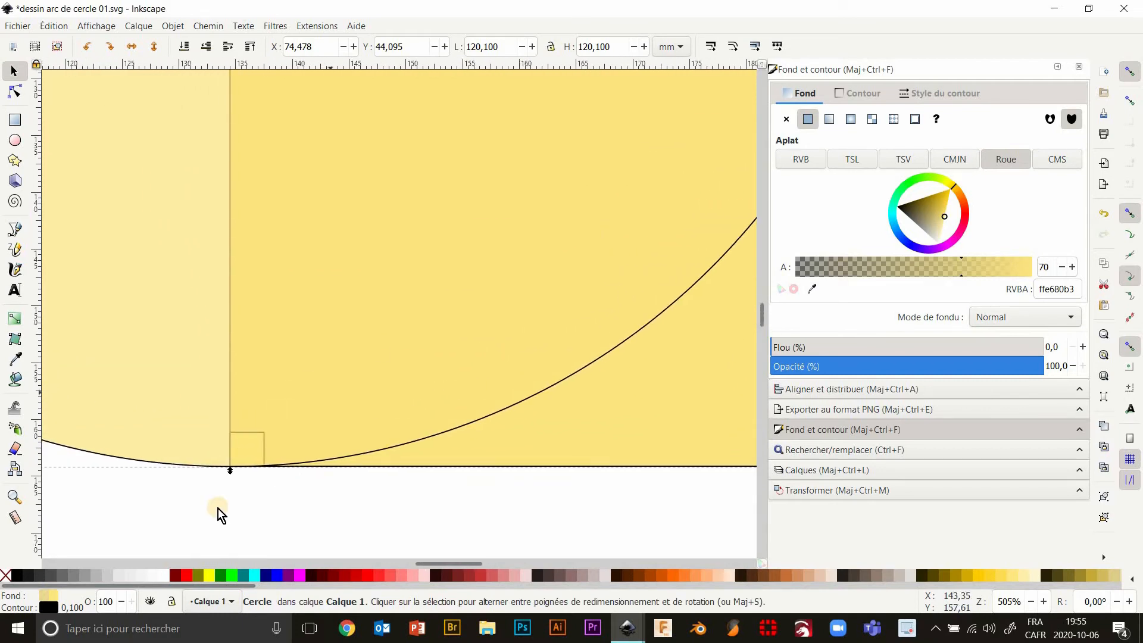
pyautogui.scroll(7, 231, 474)
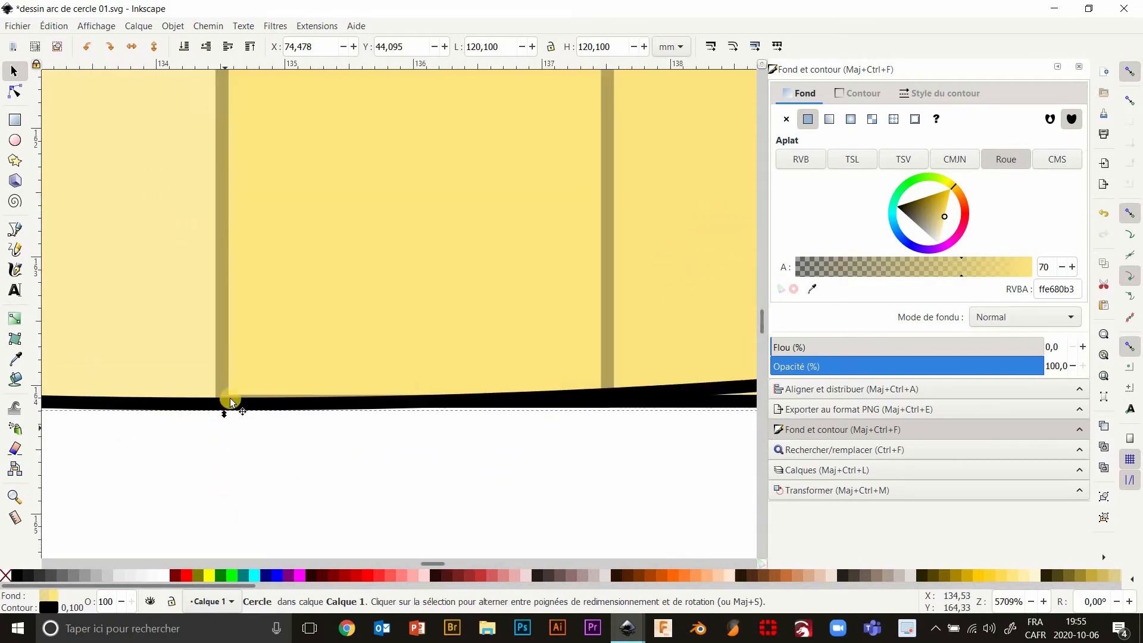
pyautogui.moveTo(289, 283); pyautogui.dragTo(285, 287)
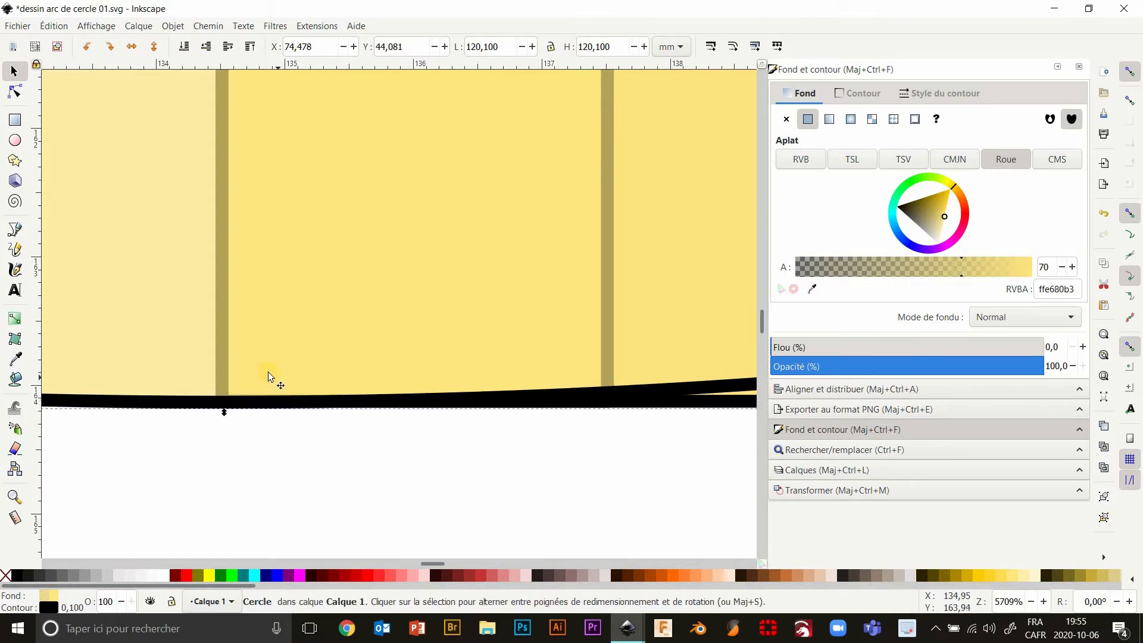
# Duplicate the 60 mm circle and set the copy's horizontal and vertical radii to 57 mm.
pyautogui.scroll(-12, 228, 397)
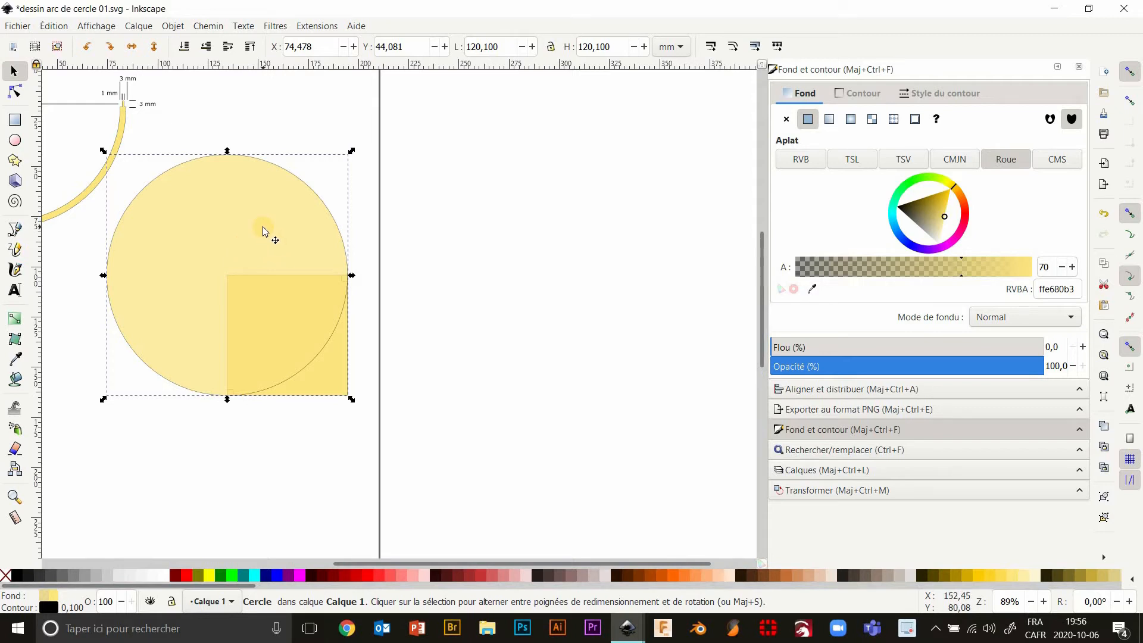
pyautogui.hotkey('ctrl', 'd')
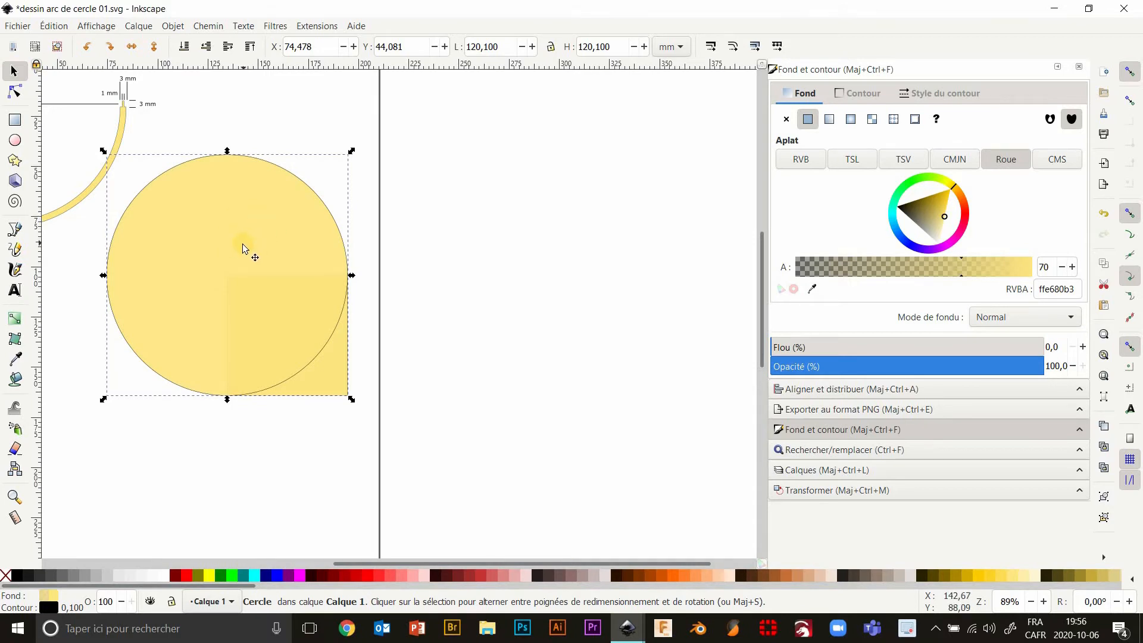
pyautogui.click(16, 142)
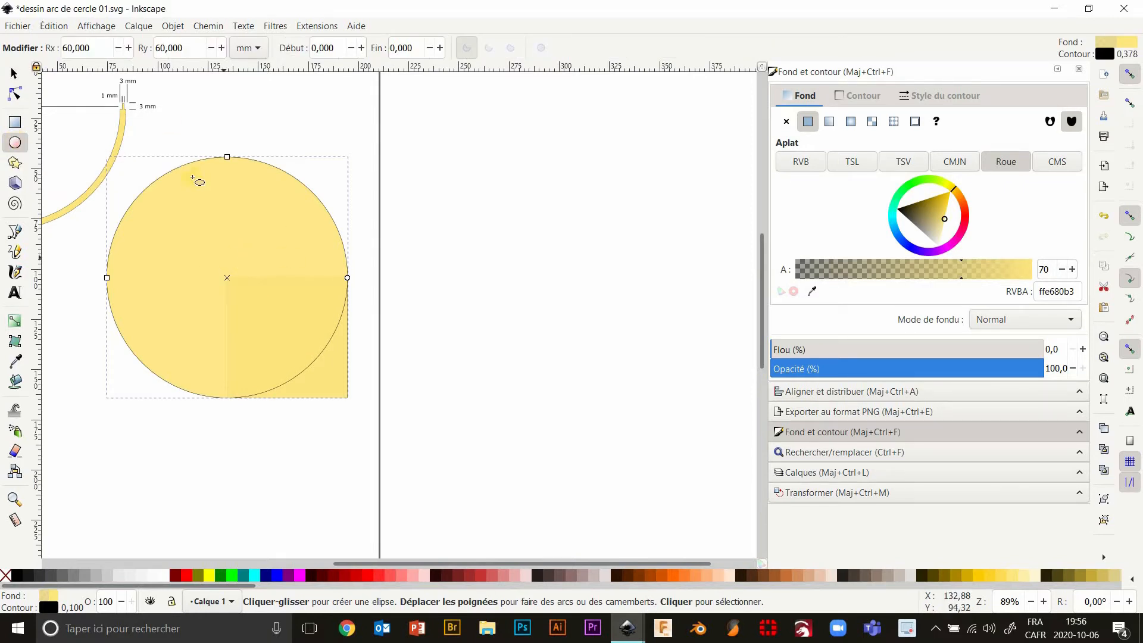
pyautogui.moveTo(85, 50); pyautogui.dragTo(46, 51)
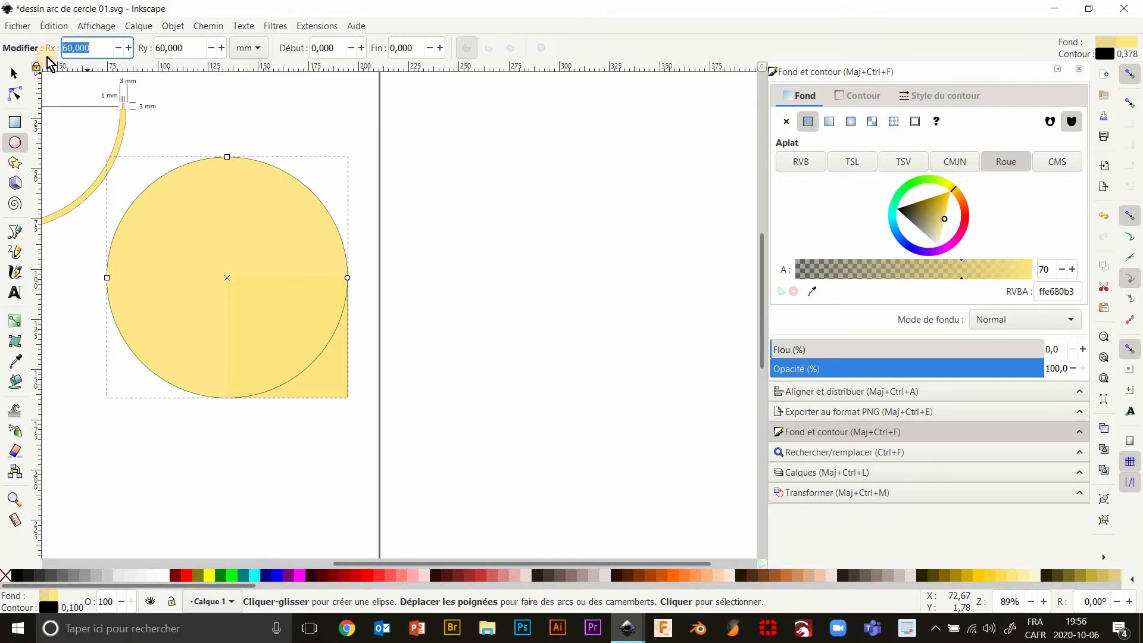
pyautogui.write('57')
pyautogui.press('Tab')
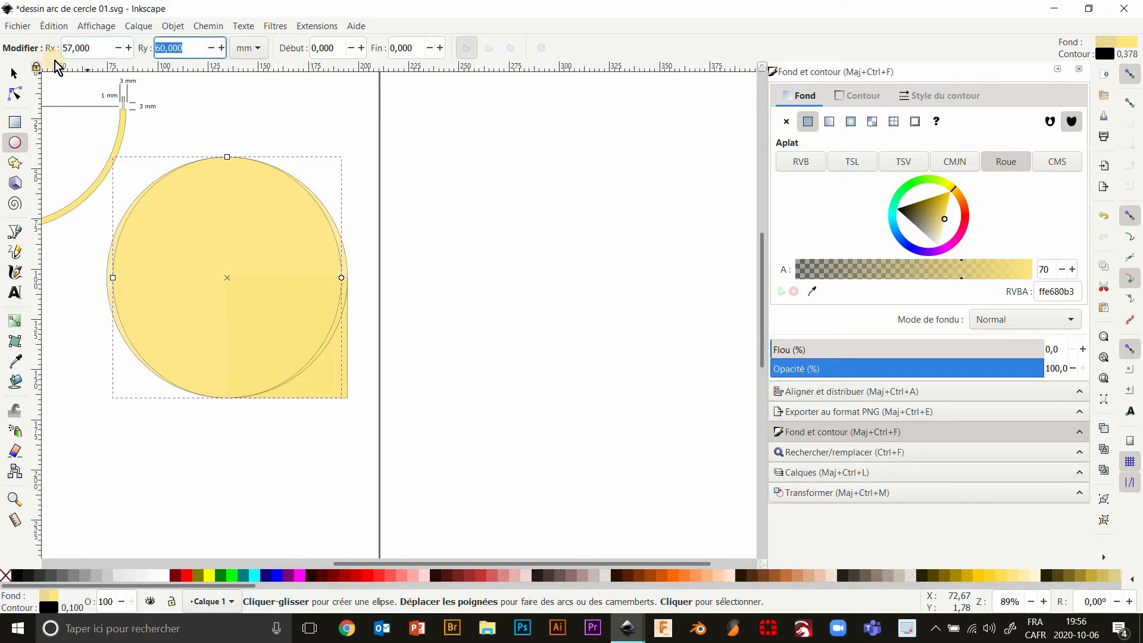
pyautogui.write('57')
pyautogui.press('Return')
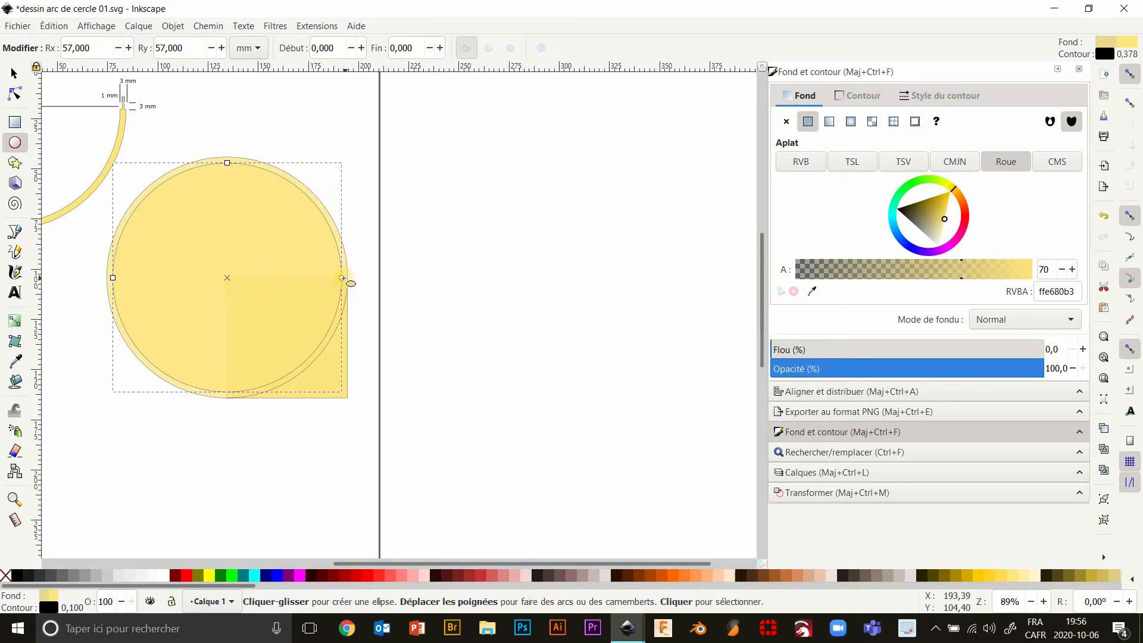
# Subtract the 57 mm circle from the 60 mm circle with a path Difference to form a ring.
pyautogui.click(14, 73)
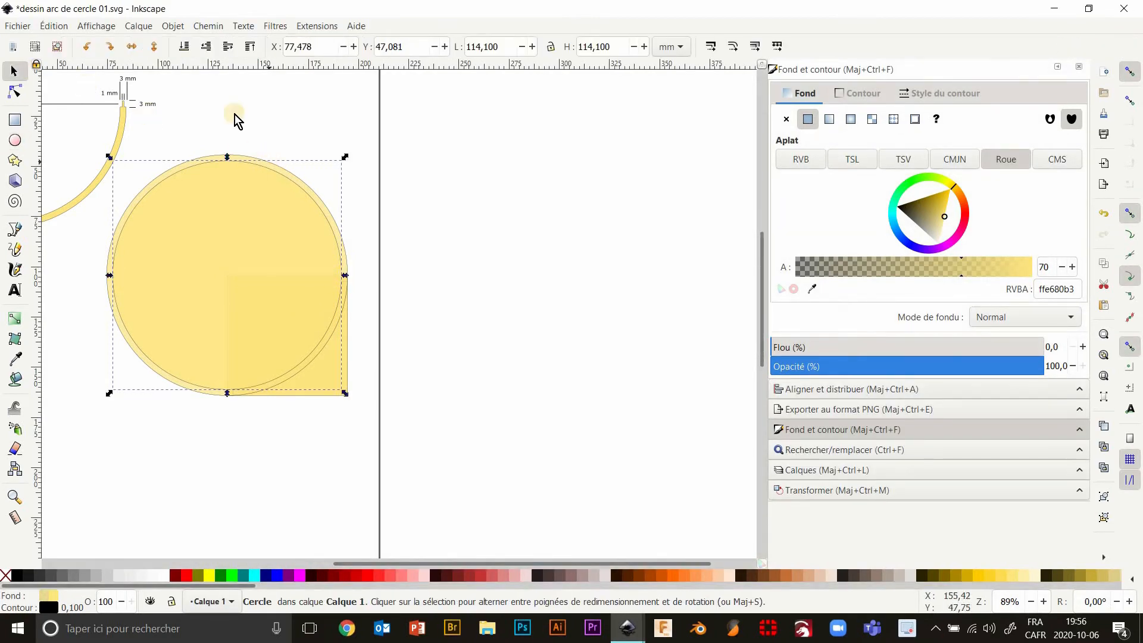
pyautogui.click(239, 162)
pyautogui.hscroll(-5, 225, 164)
pyautogui.scroll(4, 392, 171)
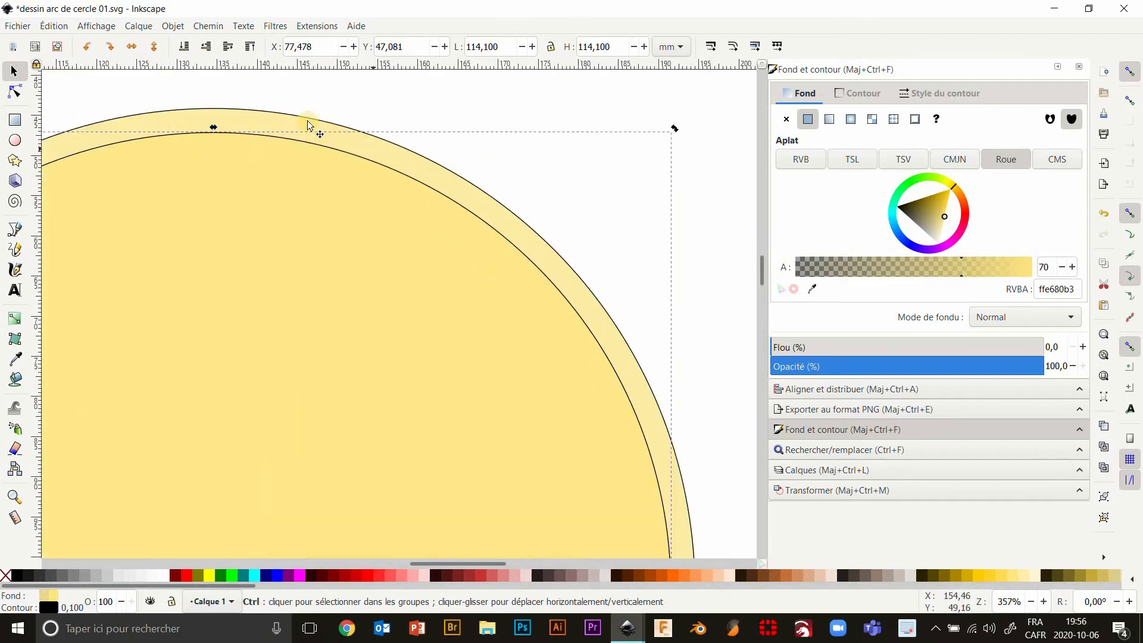
pyautogui.click(272, 120)
pyautogui.press('shift')
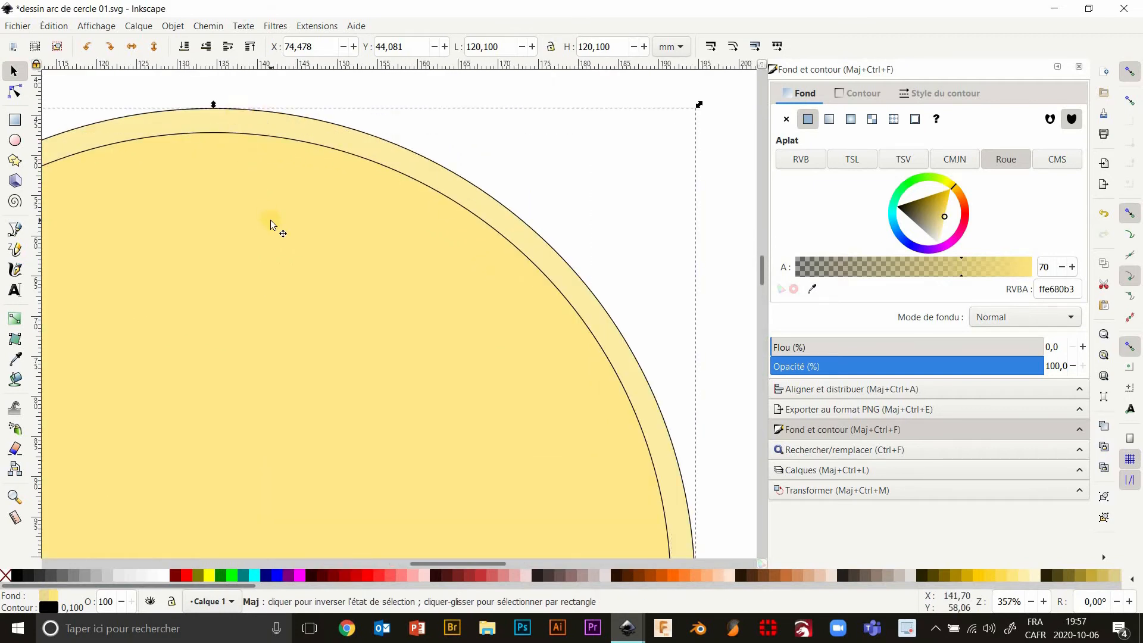
pyautogui.keyDown('shift'); pyautogui.click(270, 223); pyautogui.keyUp('shift')
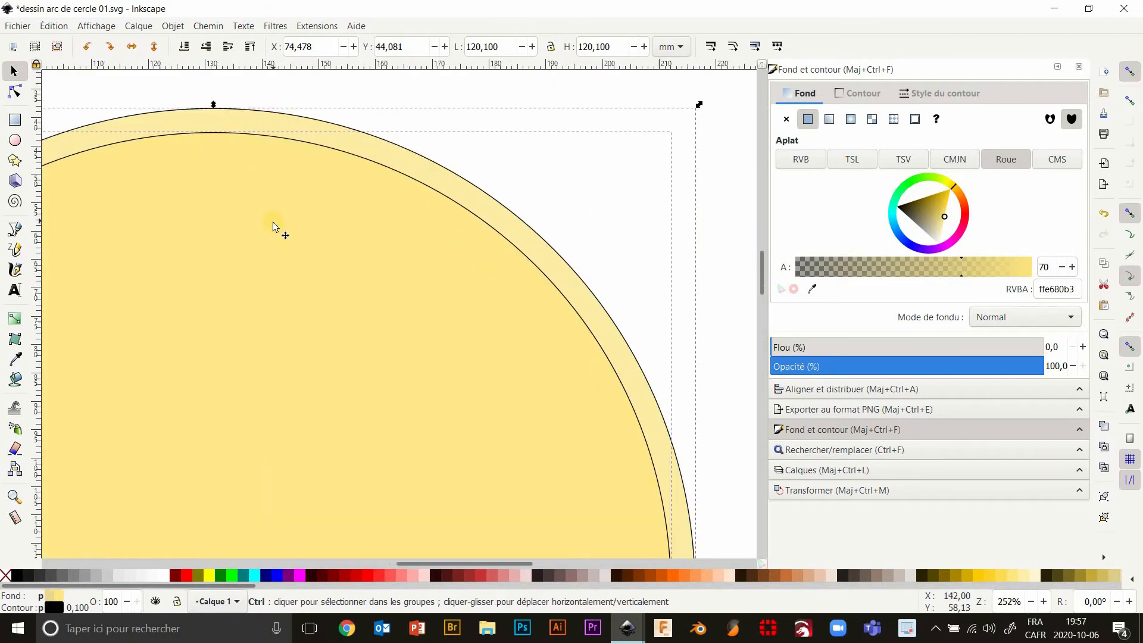
pyautogui.scroll(-3, 273, 222)
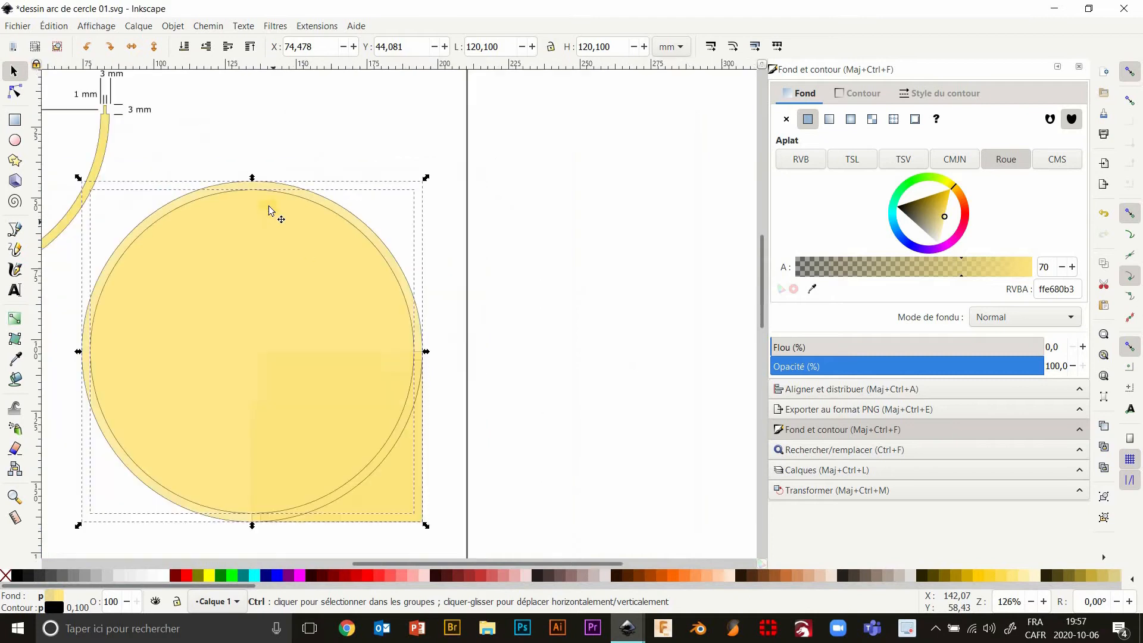
pyautogui.click(210, 26)
pyautogui.click(221, 107)
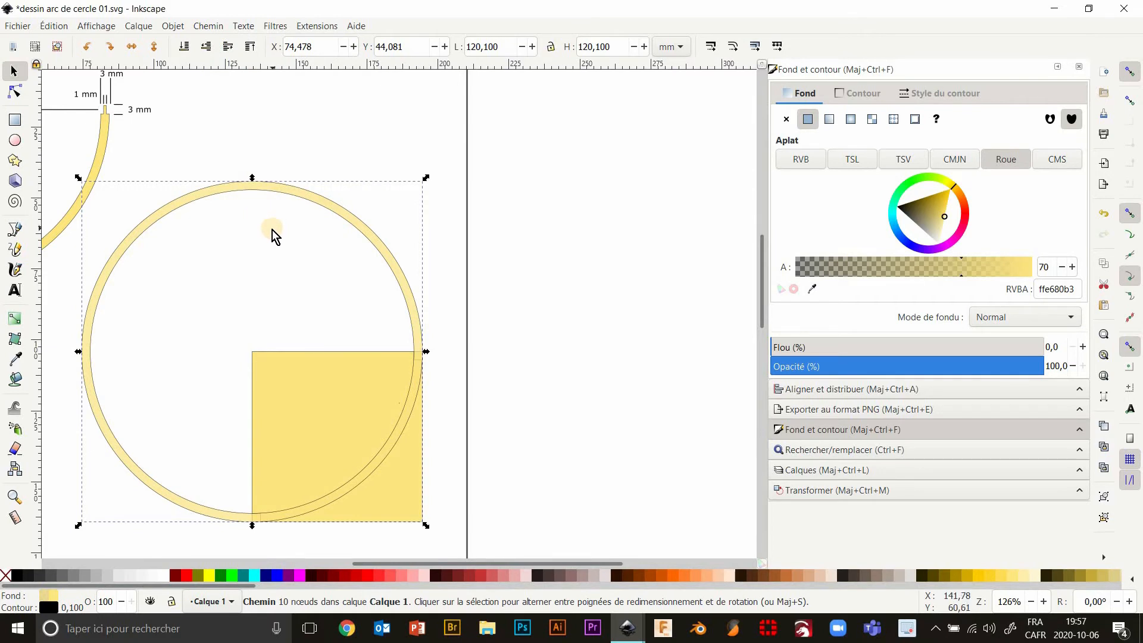
# Intersect the ring with the large square to keep only the quarter-circle arc.
pyautogui.click(345, 389)
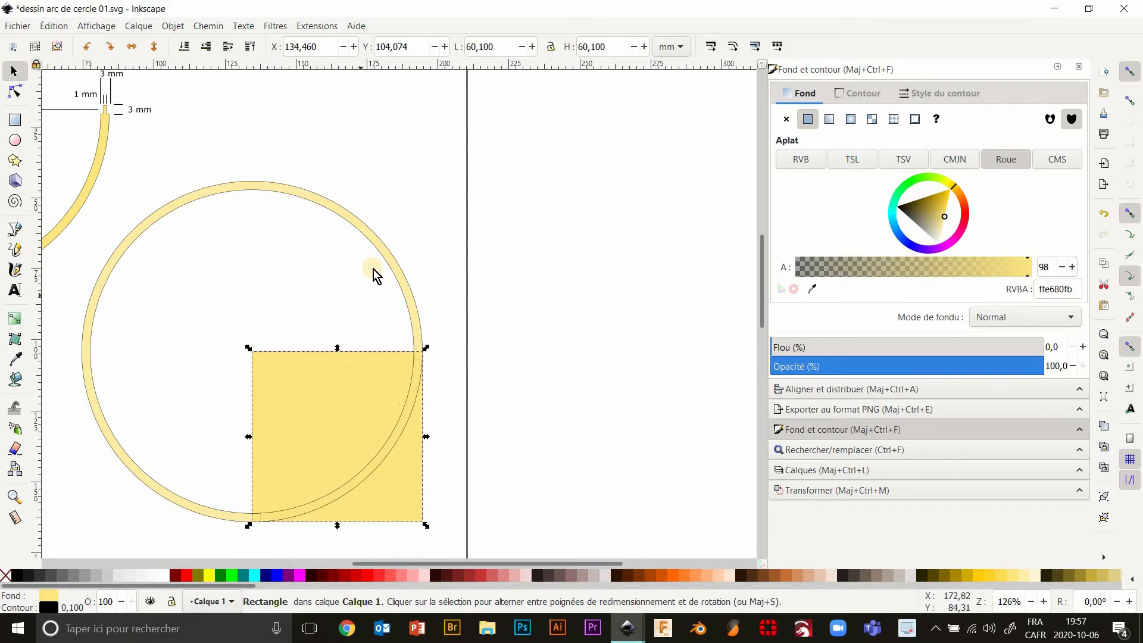
pyautogui.keyDown('shift'); pyautogui.click(390, 260); pyautogui.keyUp('shift')
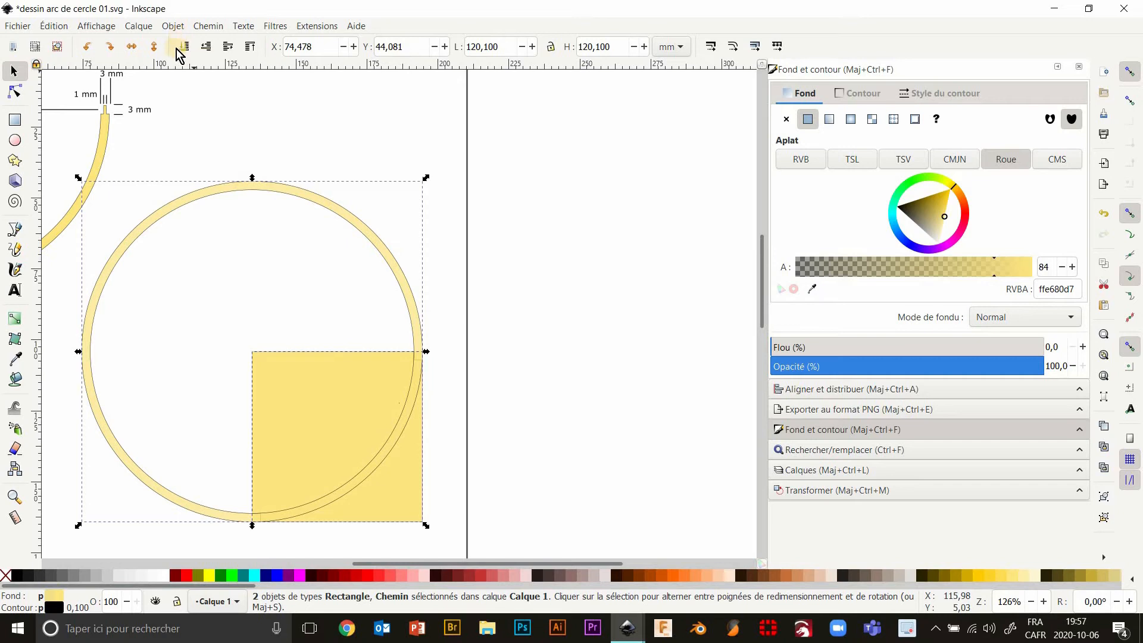
pyautogui.click(209, 26)
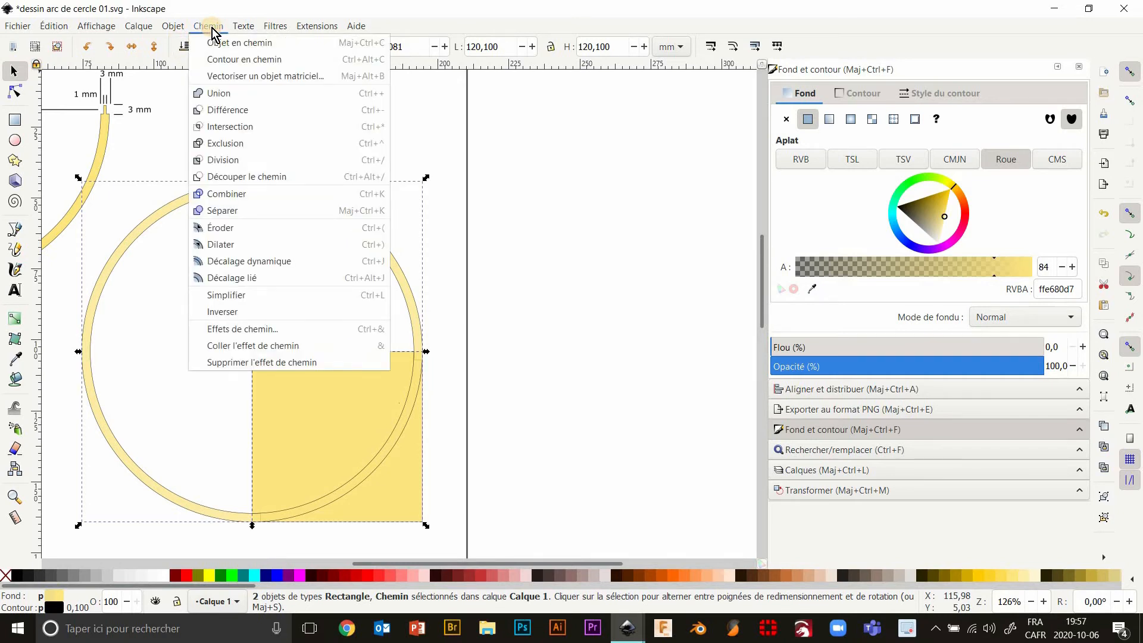
pyautogui.click(216, 127)
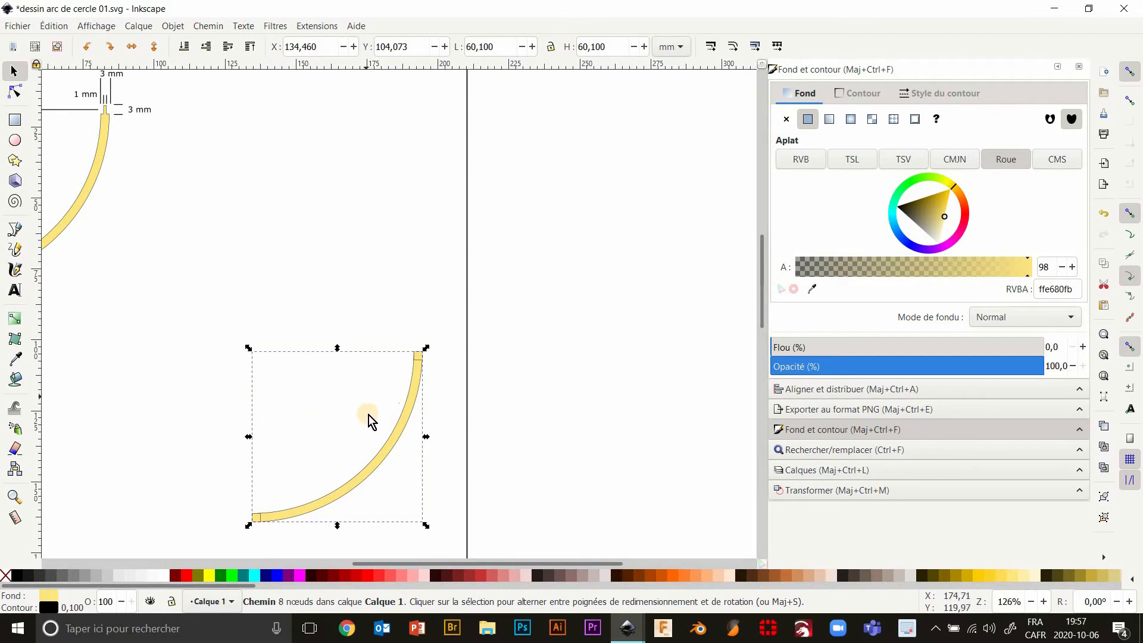
# Draw a narrow rectangle inside the small square at the arc's upper end and size it 1 mm wide by 3 mm high.
pyautogui.scroll(6, 429, 375)
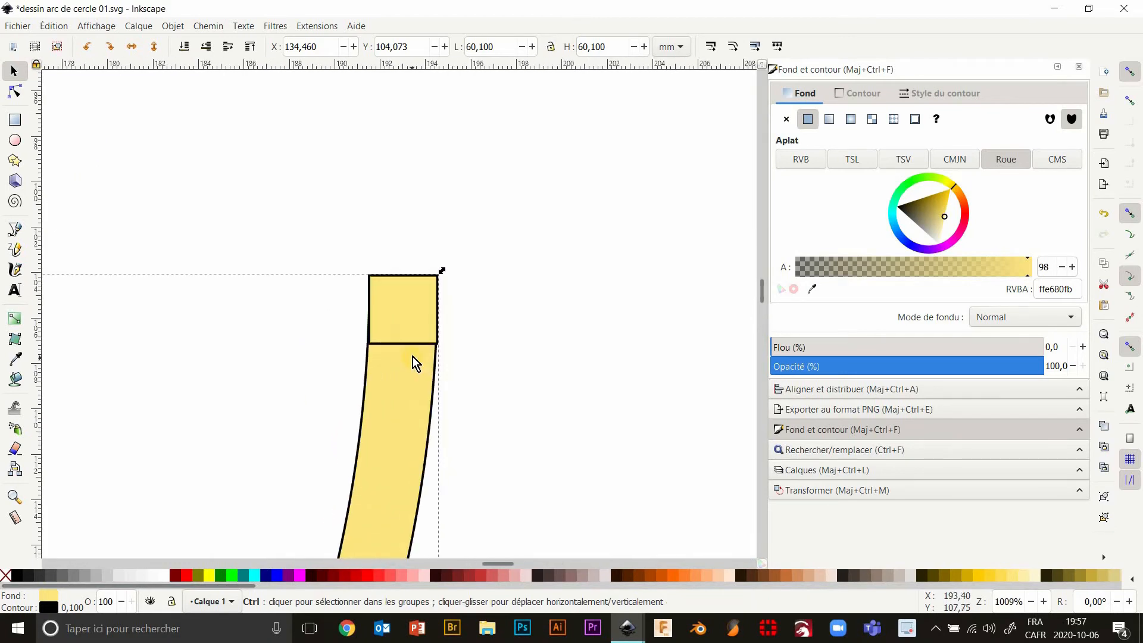
pyautogui.scroll(2, 413, 356)
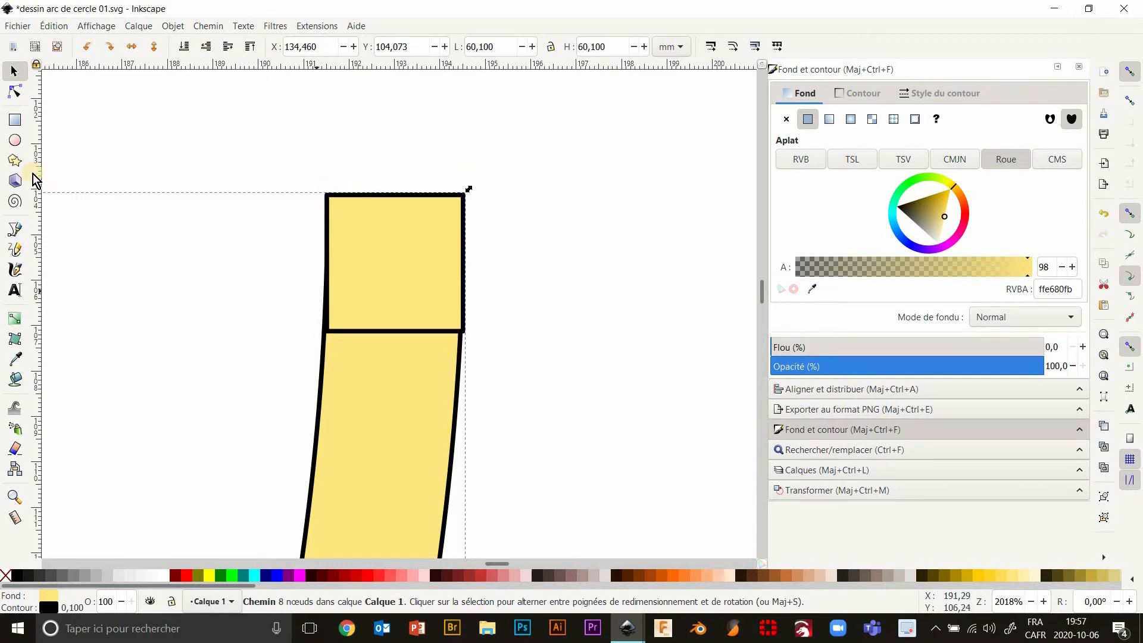
pyautogui.click(17, 120)
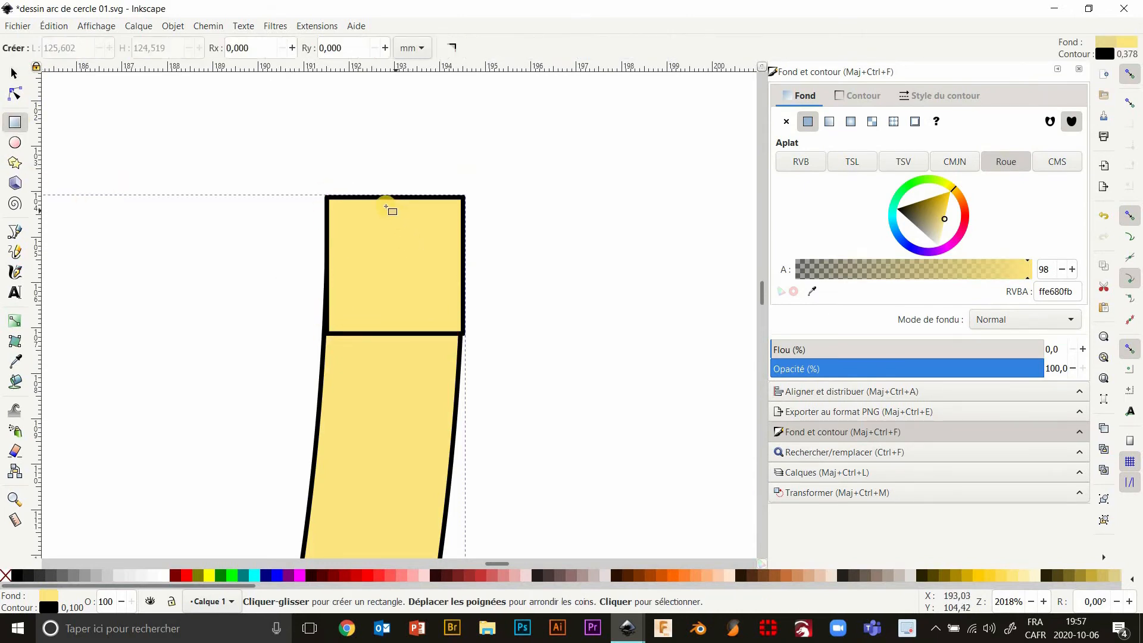
pyautogui.moveTo(375, 198); pyautogui.dragTo(419, 333)
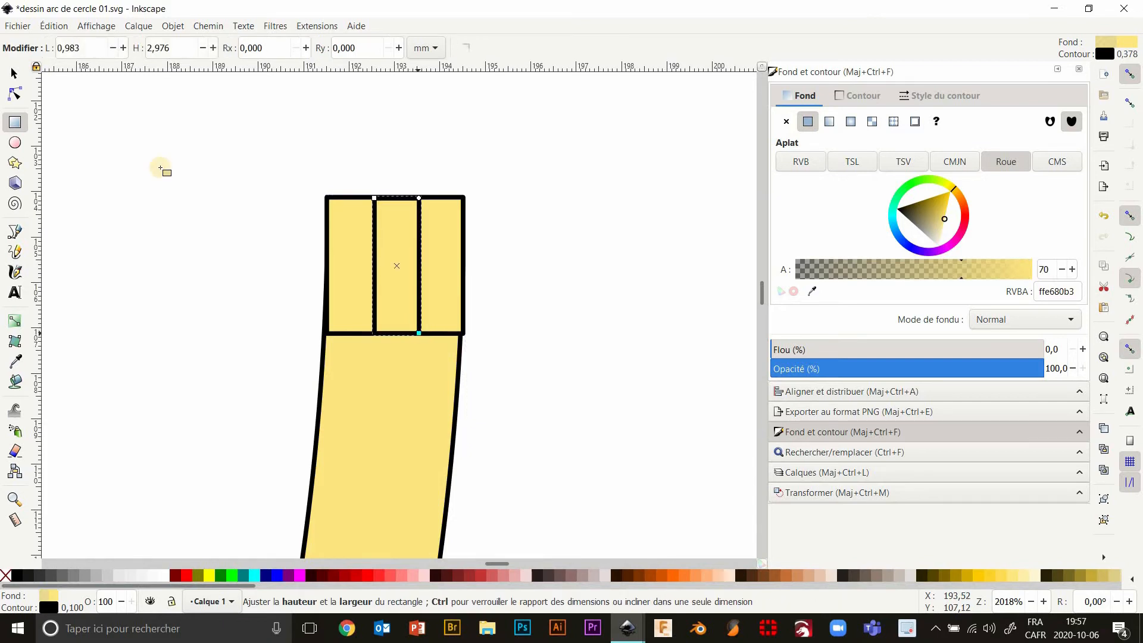
pyautogui.click(79, 47)
pyautogui.hotkey('ctrl', 'a')
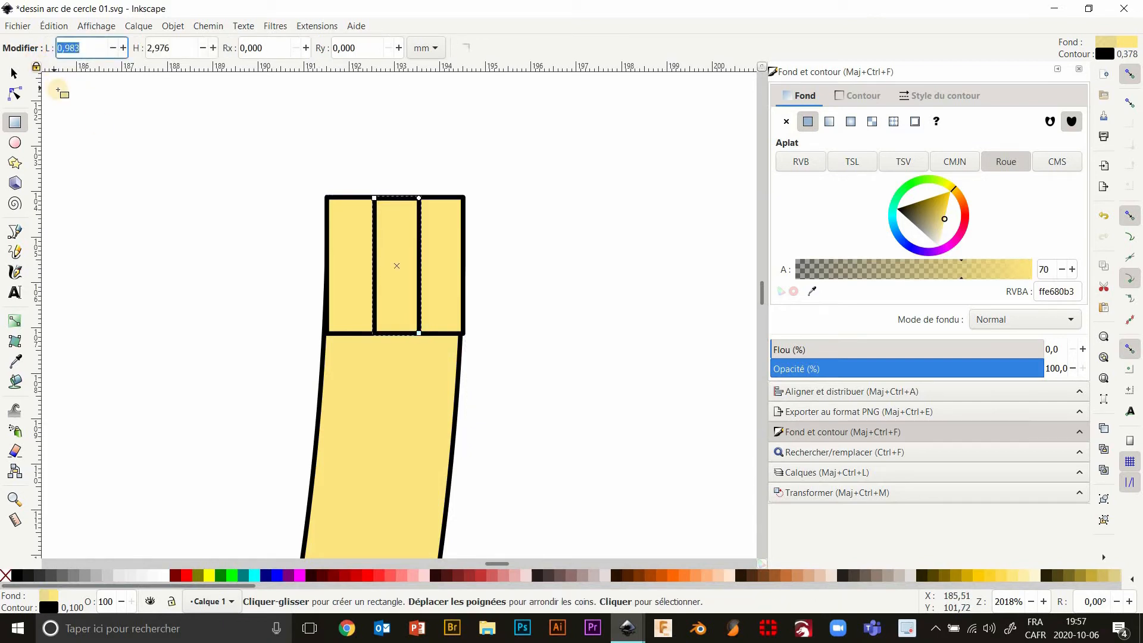
pyautogui.write('1,000')
pyautogui.press('Tab')
pyautogui.write('3')
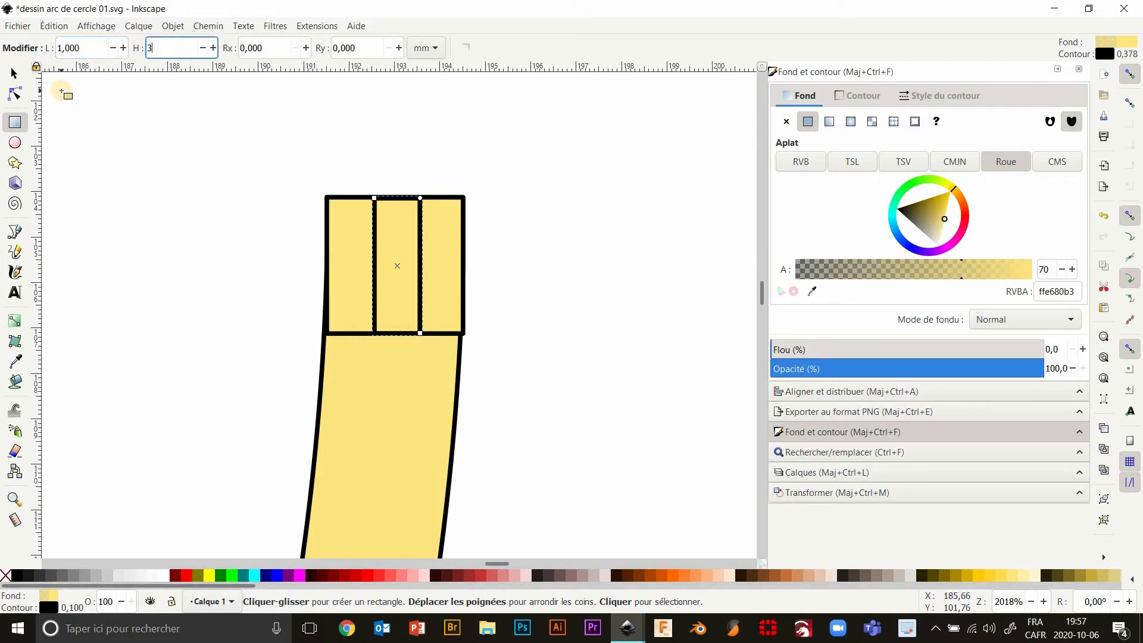
pyautogui.press('Return')
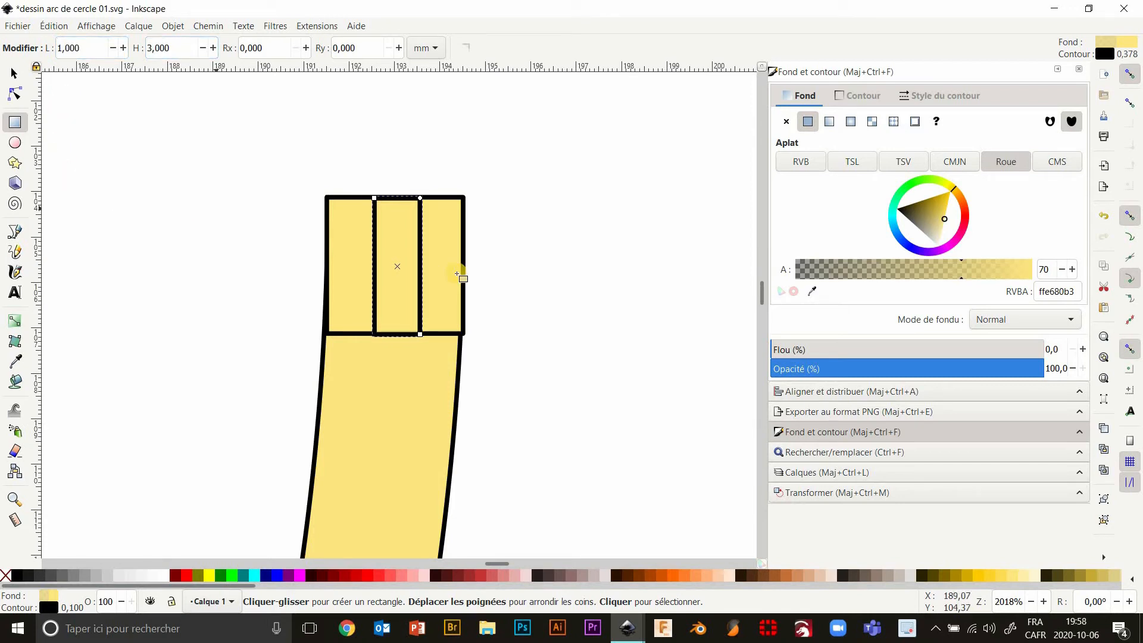
# Centre the narrow rectangle horizontally on the small square and align its bottom edge to the square's top, using the square as the anchor.
pyautogui.click(14, 73)
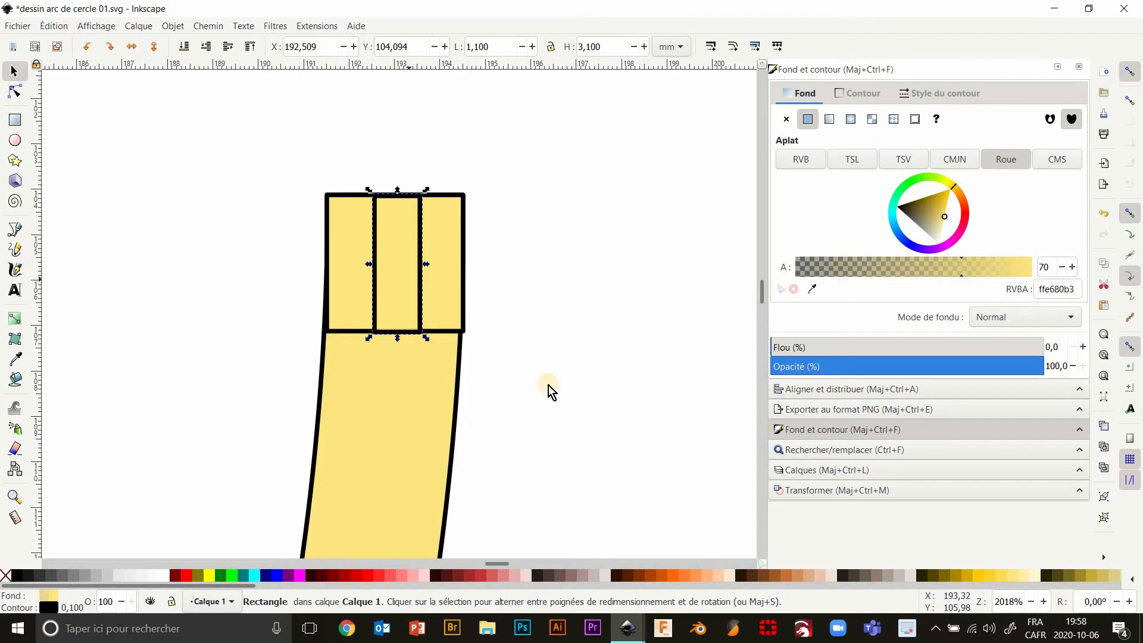
pyautogui.click(831, 390)
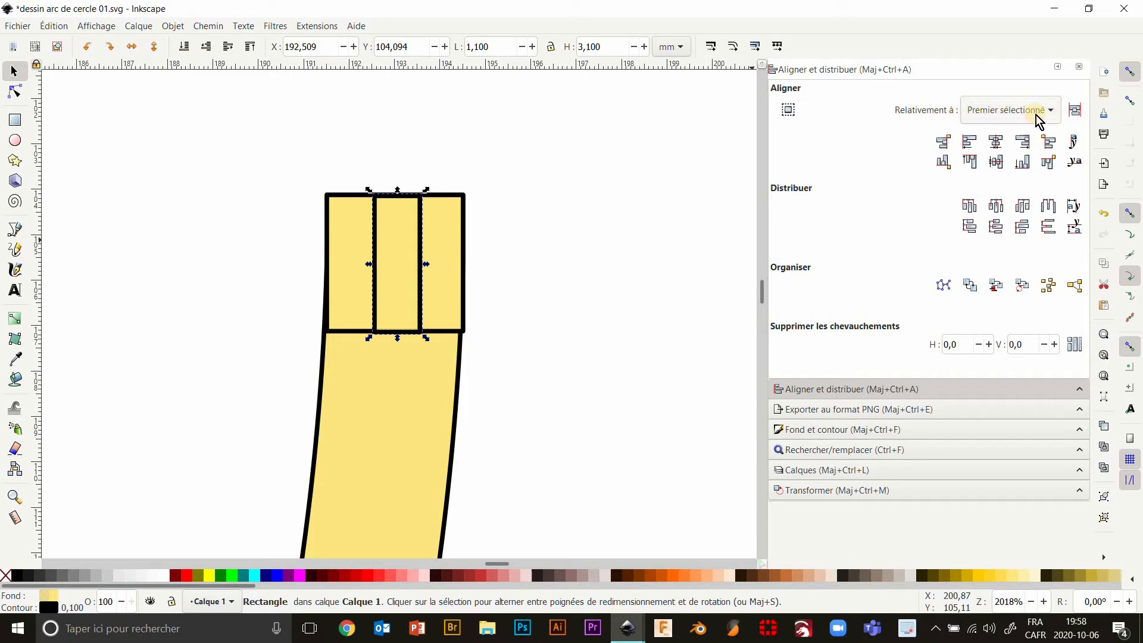
pyautogui.click(618, 192)
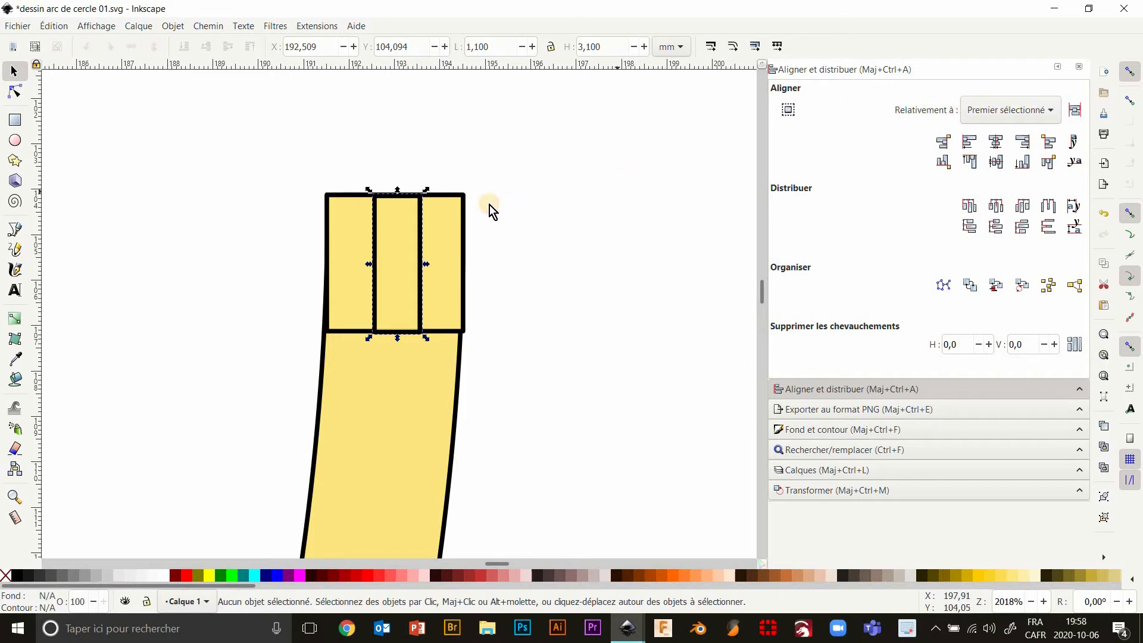
pyautogui.click(450, 231)
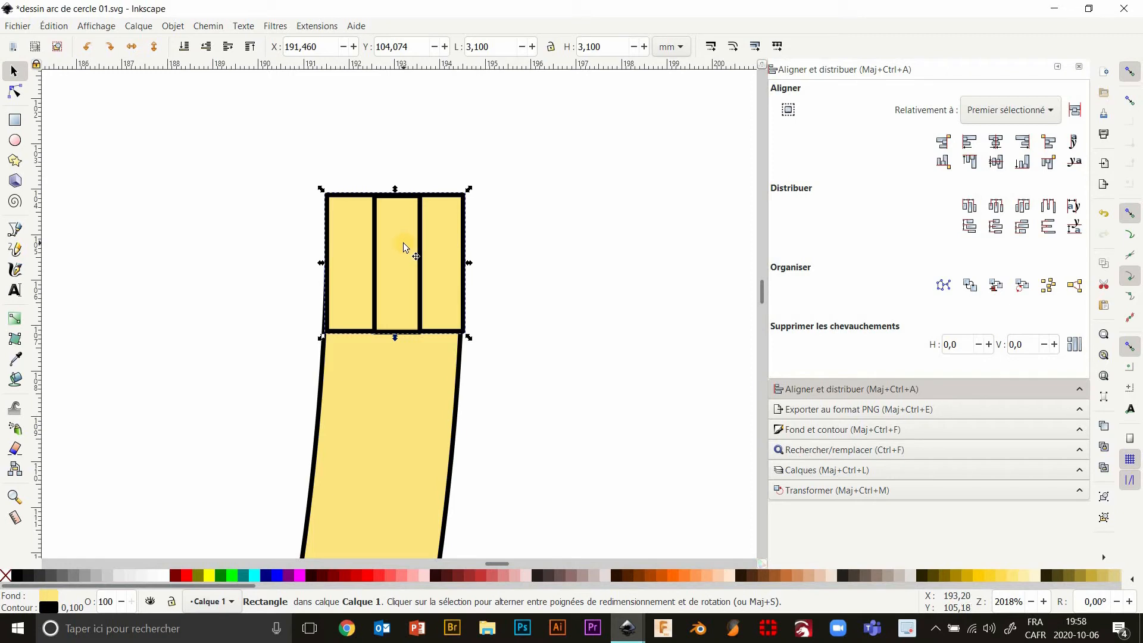
pyautogui.press('shift')
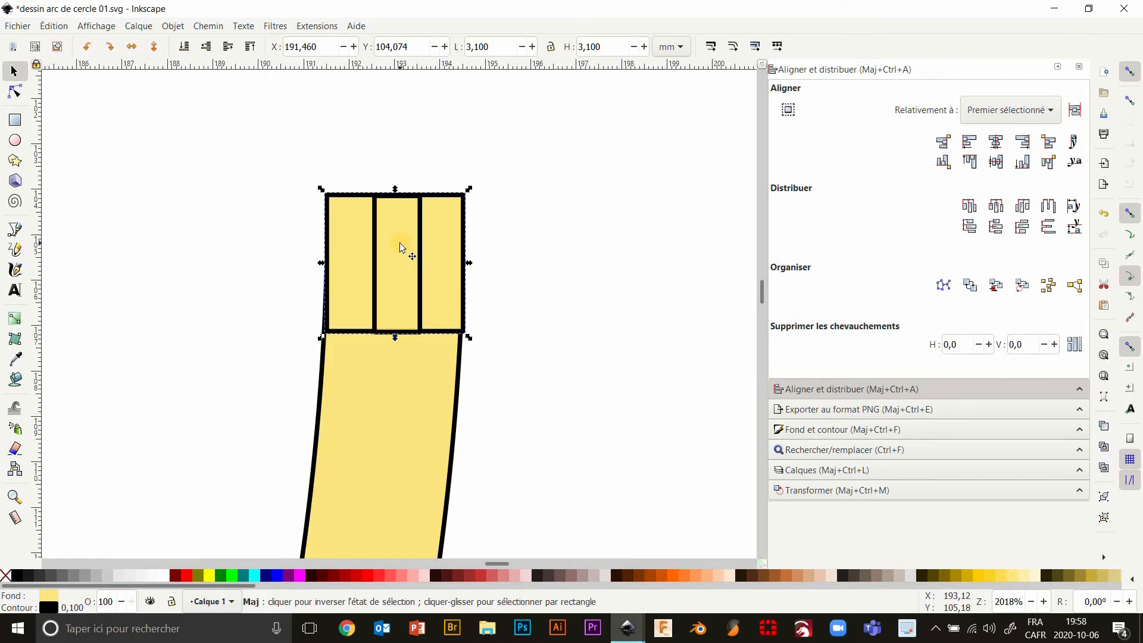
pyautogui.keyDown('shift'); pyautogui.click(399, 244); pyautogui.keyUp('shift')
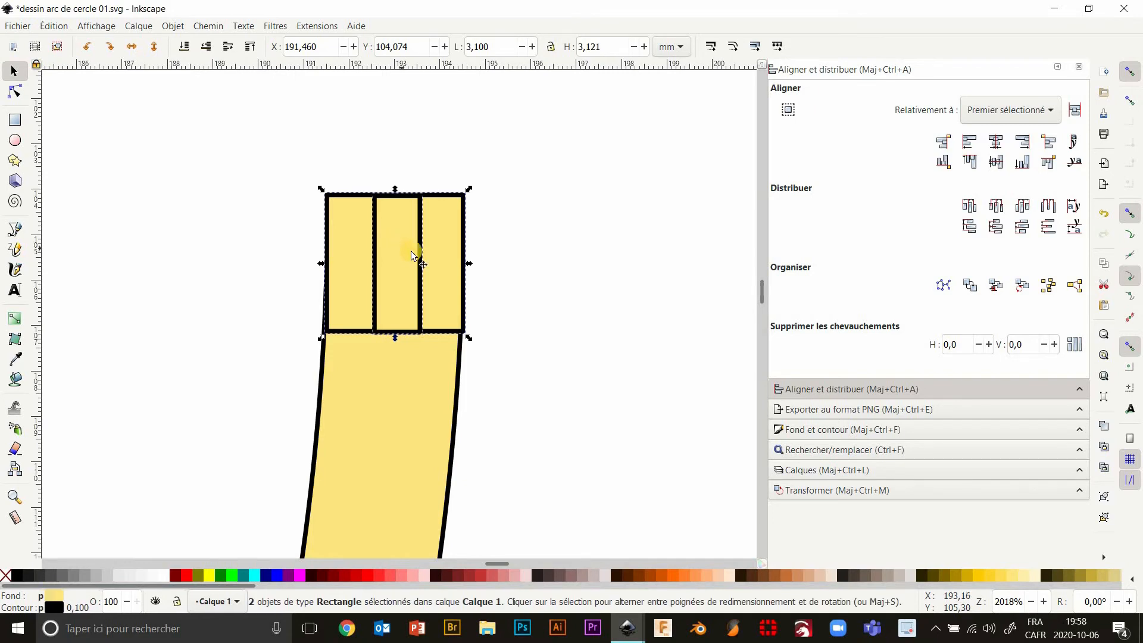
pyautogui.click(996, 144)
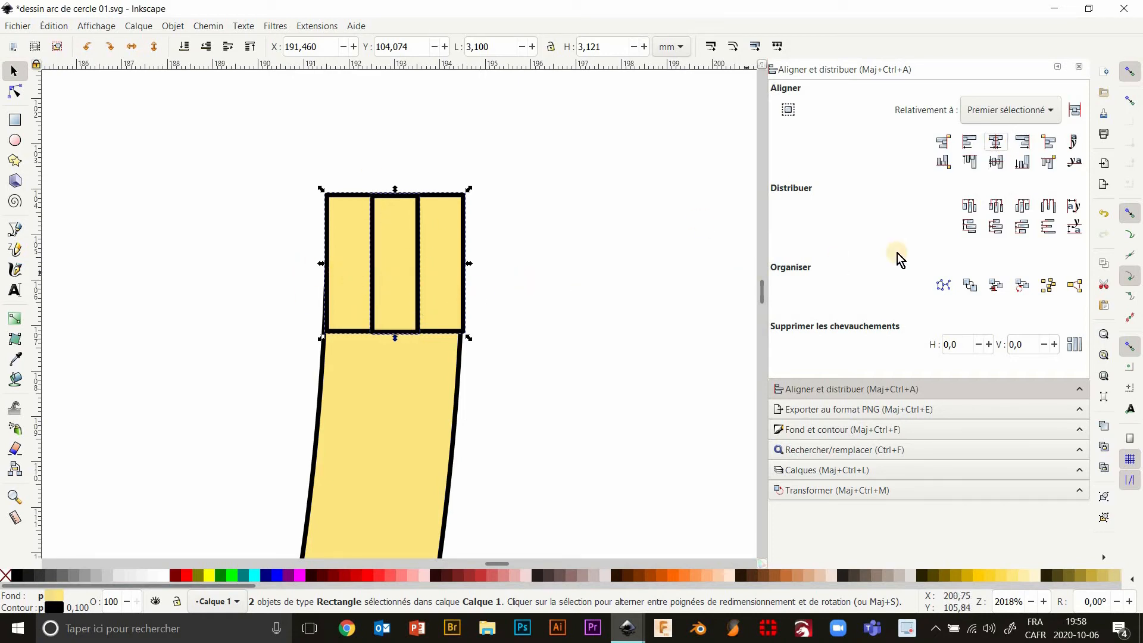
pyautogui.click(945, 162)
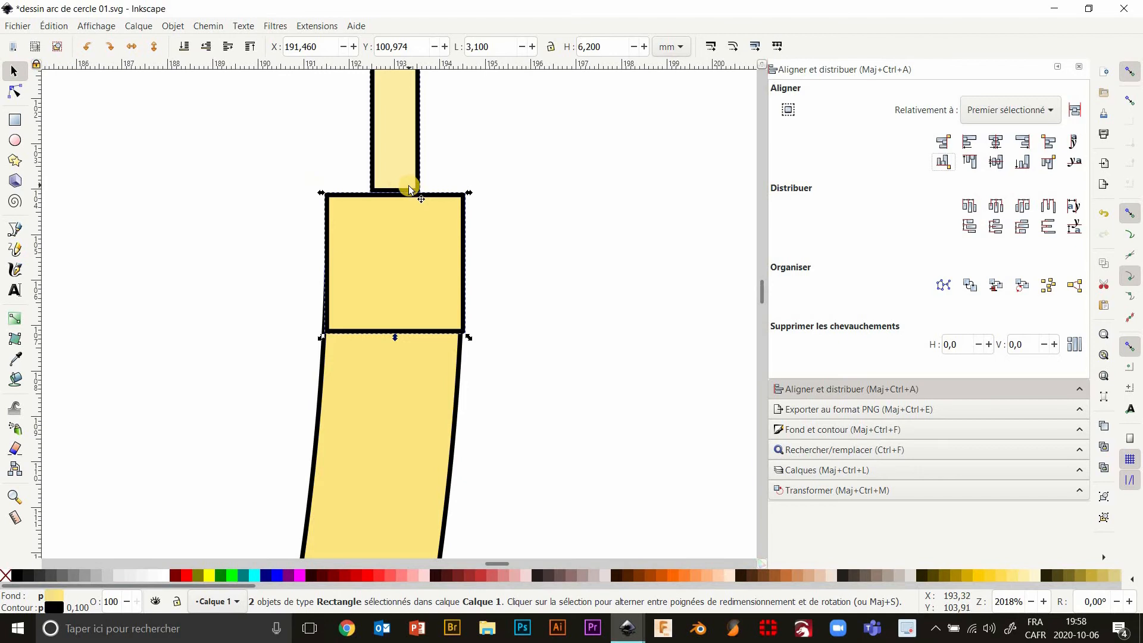
# Remove the stroke from both the narrow rectangle and the small square at the arc's upper end.
pyautogui.scroll(5, 397, 190)
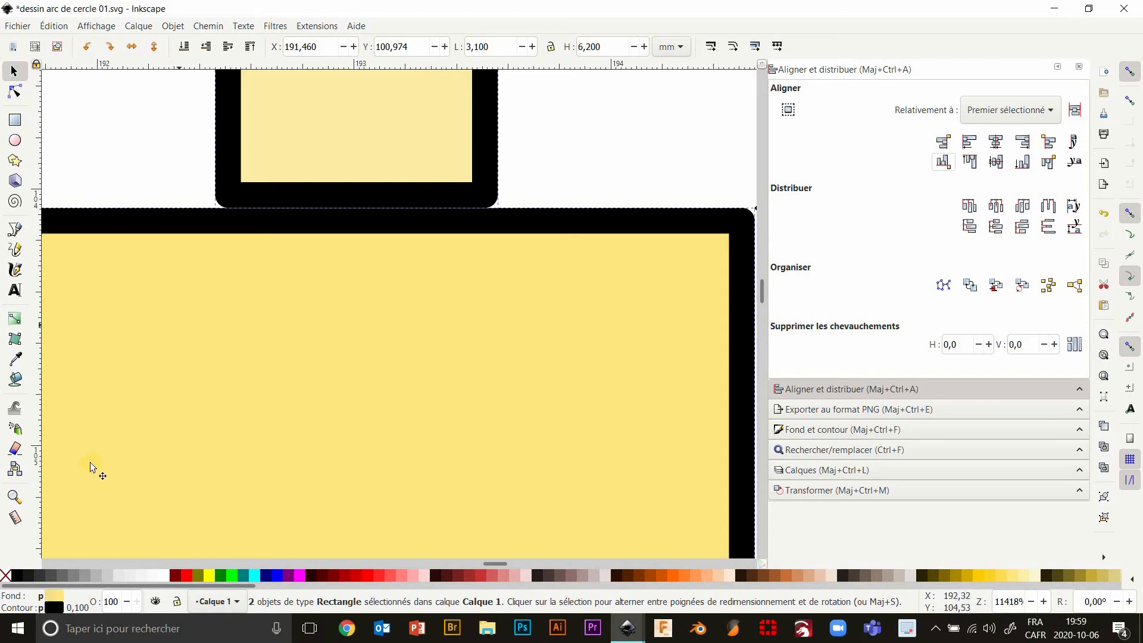
pyautogui.keyDown('shift'); pyautogui.click(8, 578); pyautogui.keyUp('shift')
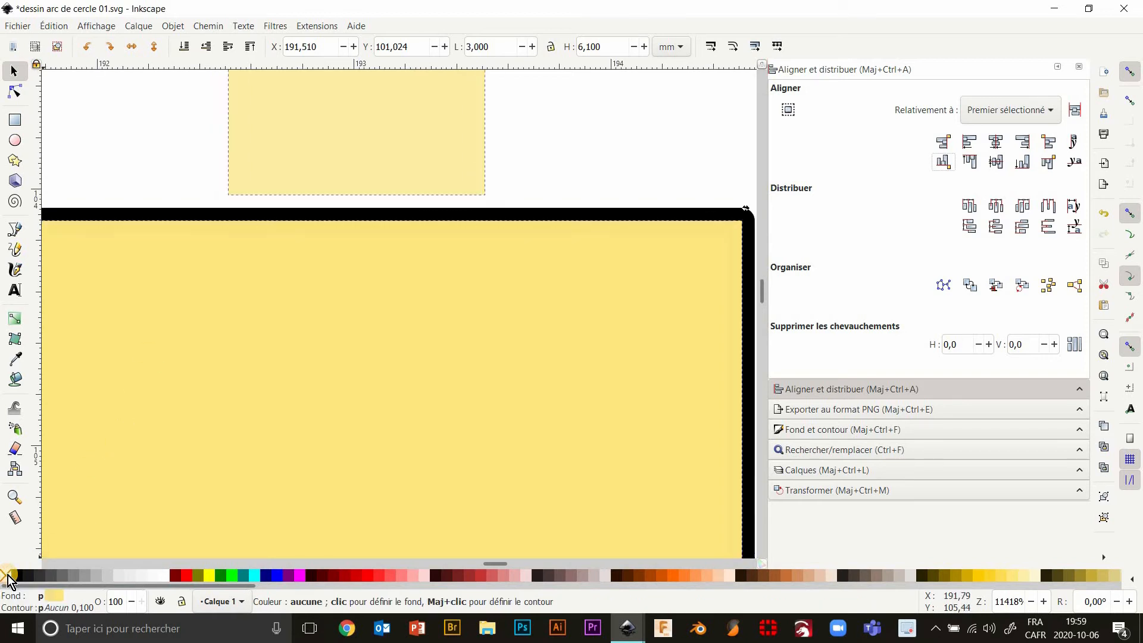
pyautogui.click(251, 218)
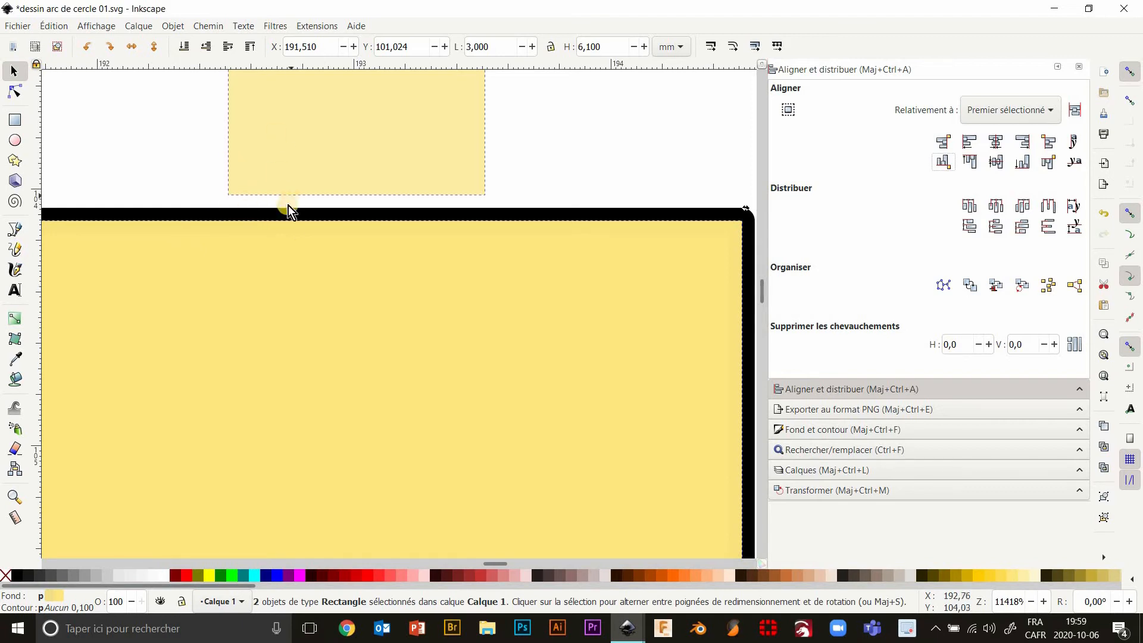
pyautogui.click(303, 220)
pyautogui.click(236, 200)
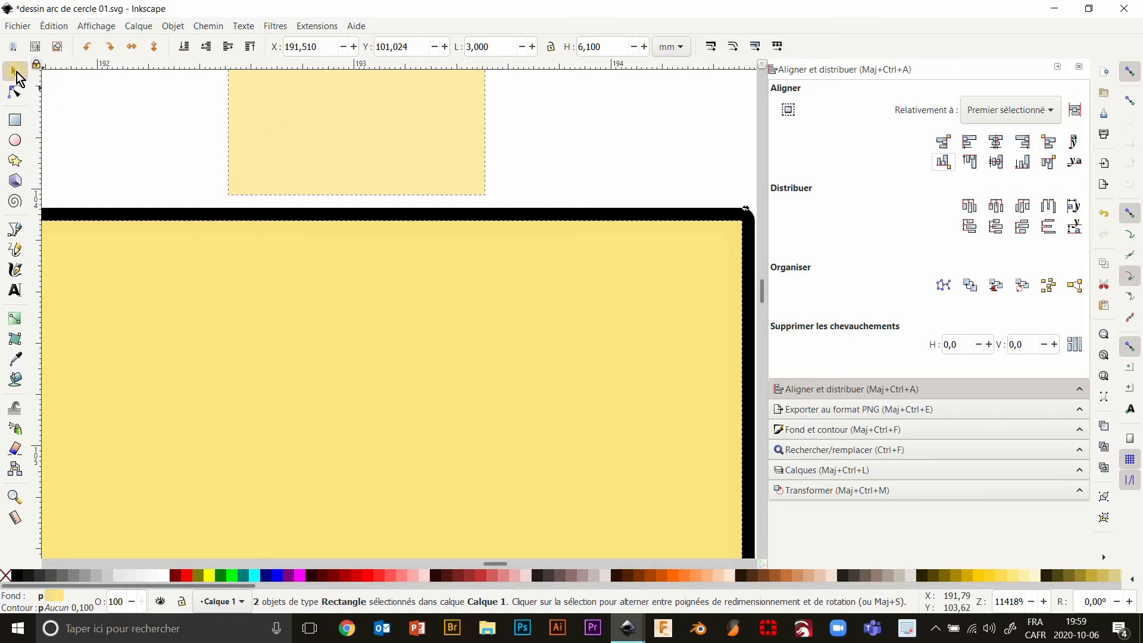
# Move the narrow rectangle down until its bottom edge meets the top edge of the small square at the arc's upper end.
pyautogui.click(316, 143)
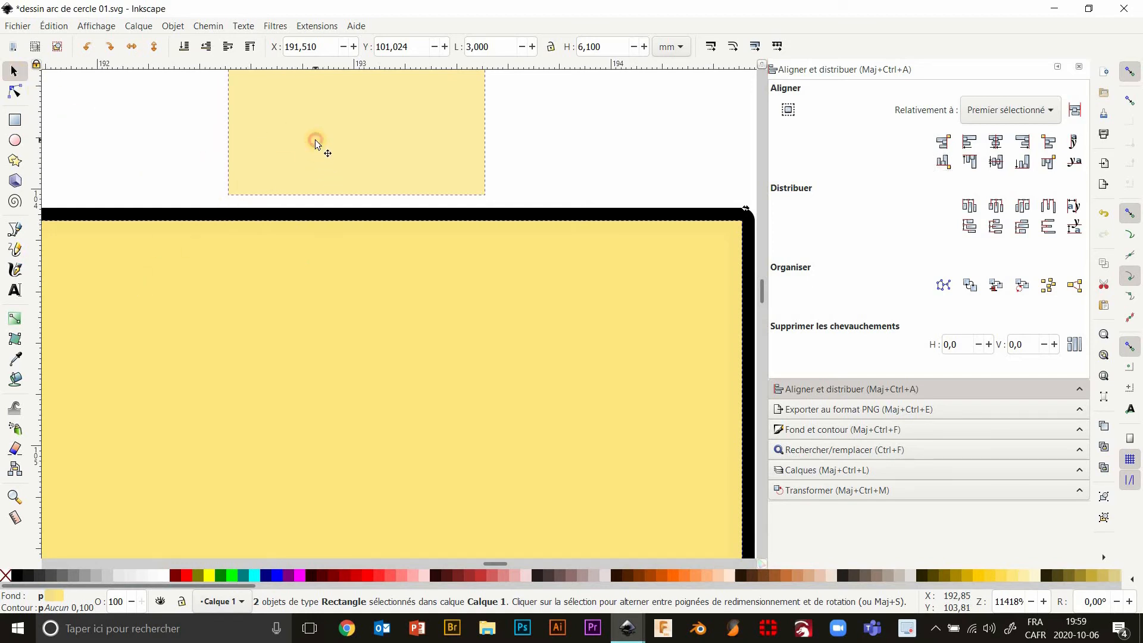
pyautogui.scroll(-2, 319, 146)
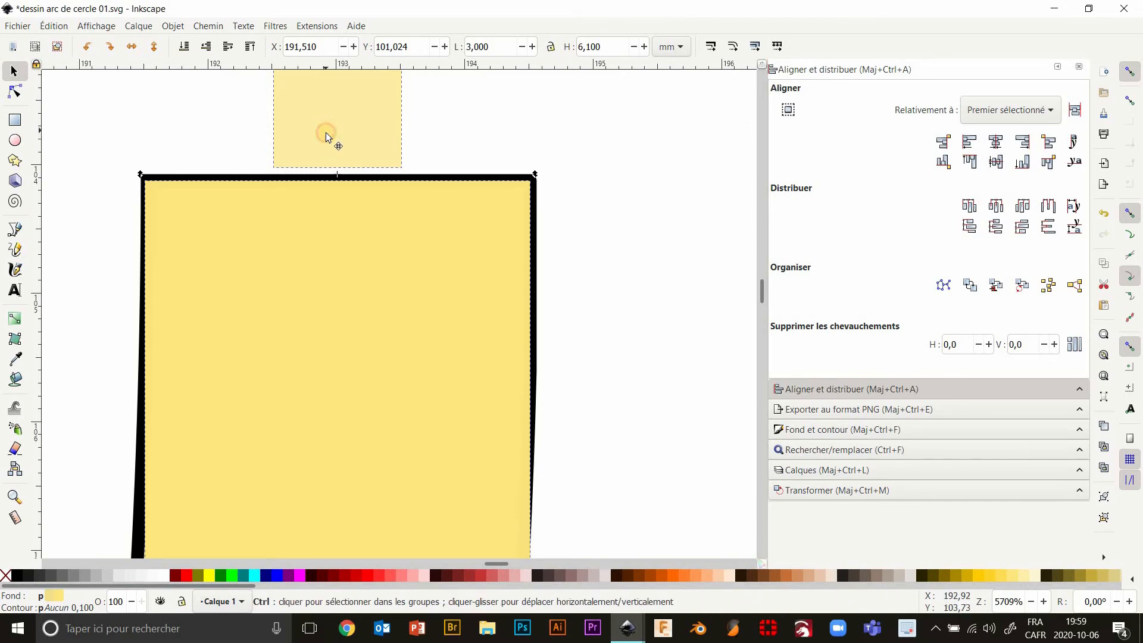
pyautogui.moveTo(326, 132); pyautogui.dragTo(327, 138)
pyautogui.hotkey('ctrl', 'z')
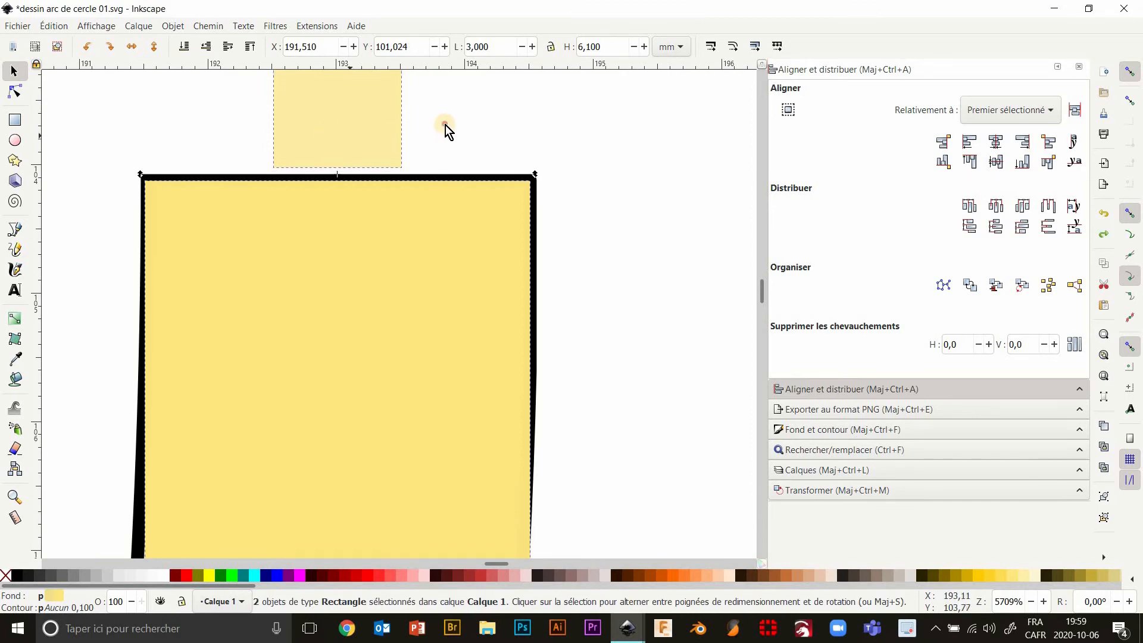
pyautogui.click(445, 125)
pyautogui.click(355, 121)
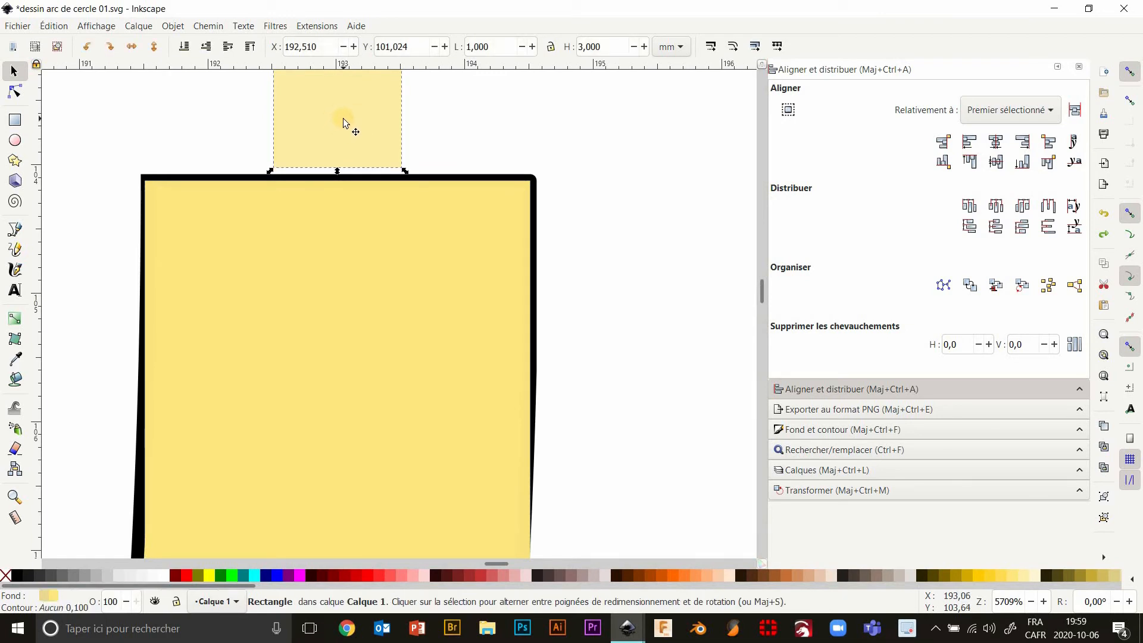
pyautogui.moveTo(344, 120)
pyautogui.mouseDown()
pyautogui.moveTo(342, 173)
pyautogui.moveTo(343, 126)
pyautogui.moveTo(353, 181)
pyautogui.moveTo(352, 134)
pyautogui.mouseUp()
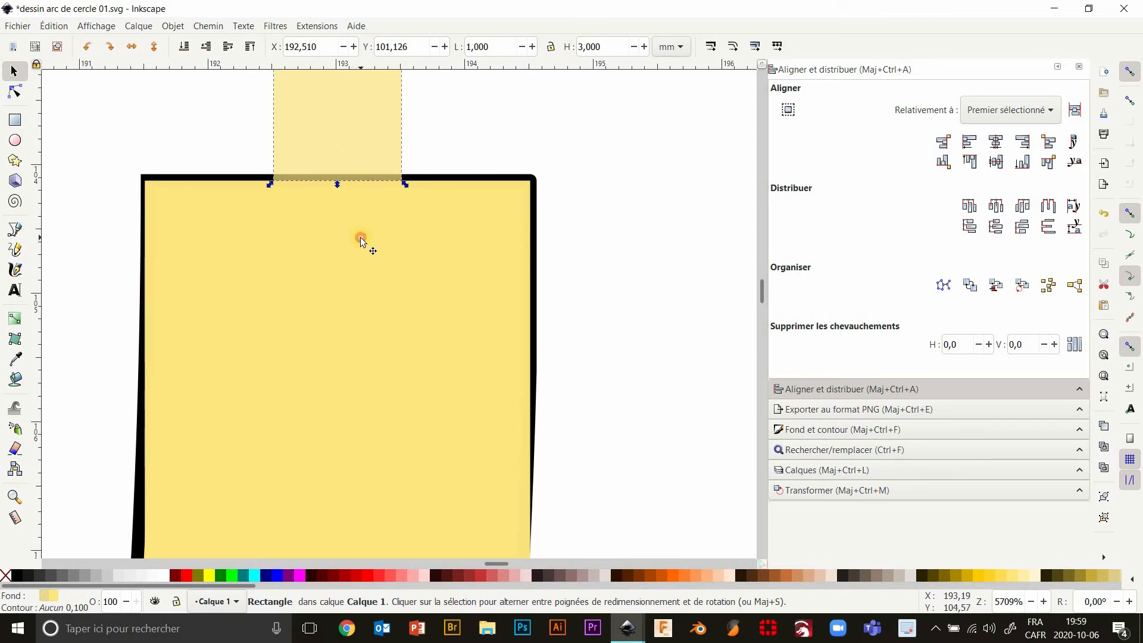
# Remove the stroke from the quarter-circle arc and the small square at its upper end, and delete that square.
pyautogui.click(359, 237)
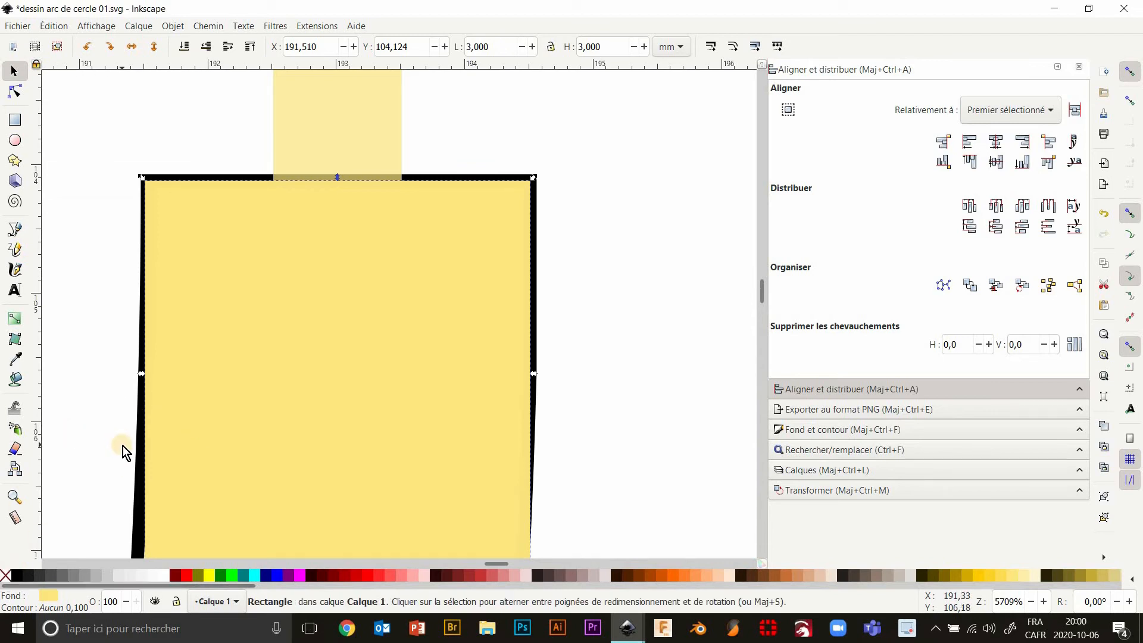
pyautogui.keyDown('ctrl'); pyautogui.scroll(-4, 330, 323); pyautogui.keyUp('ctrl')
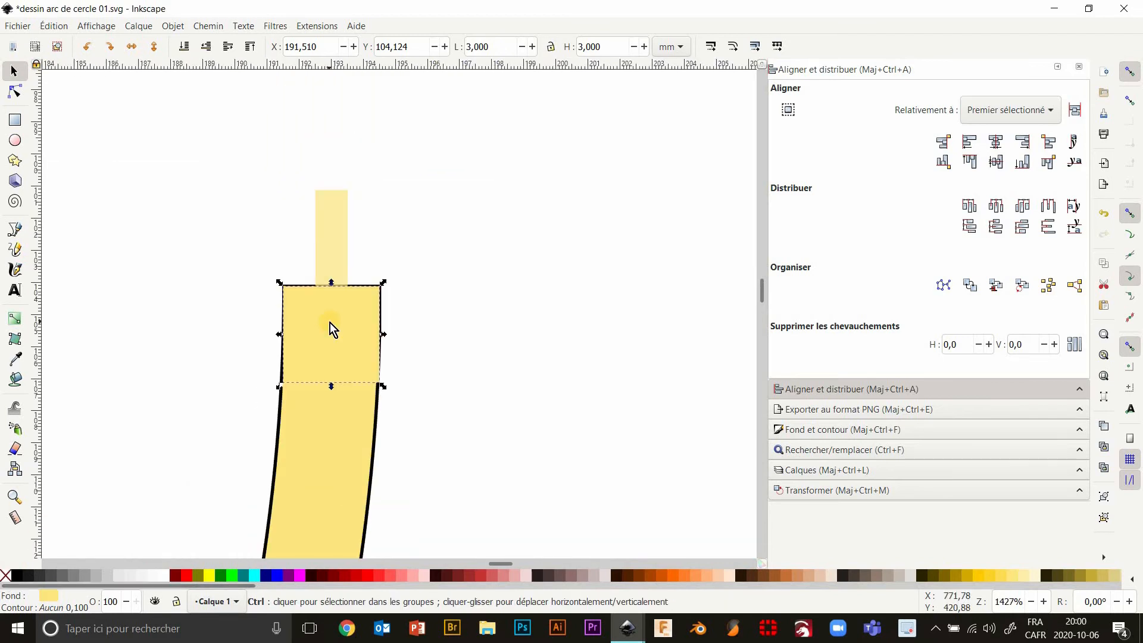
pyautogui.keyDown('ctrl'); pyautogui.scroll(3, 329, 323); pyautogui.keyUp('ctrl')
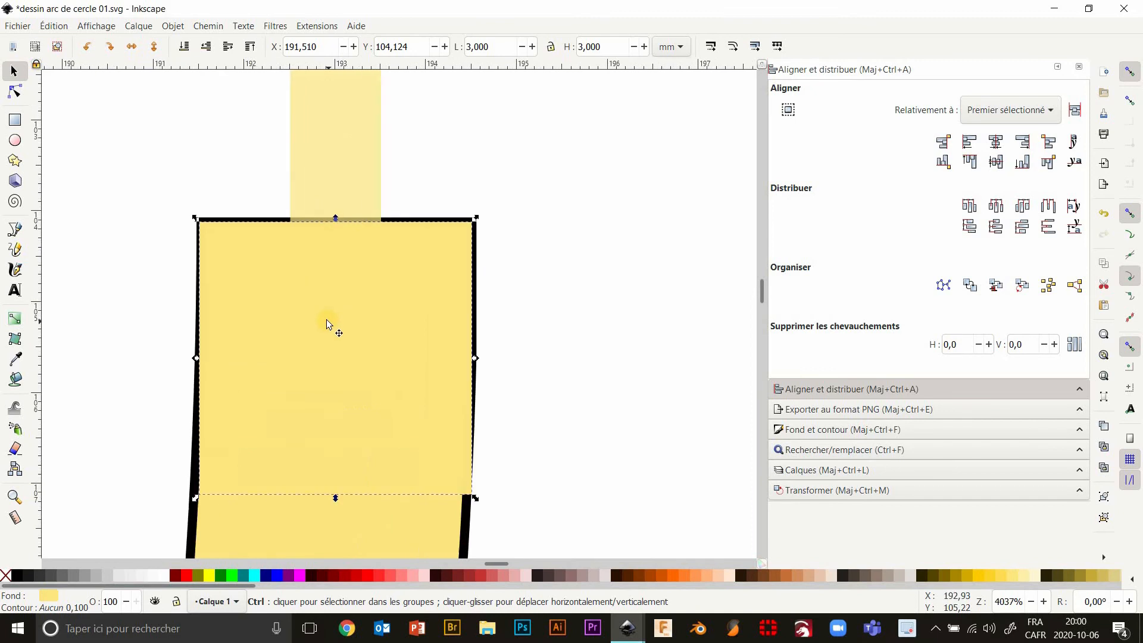
pyautogui.keyDown('shift'); pyautogui.click(364, 522); pyautogui.keyUp('shift')
pyautogui.keyDown('shift'); pyautogui.click(4, 576); pyautogui.keyUp('shift')
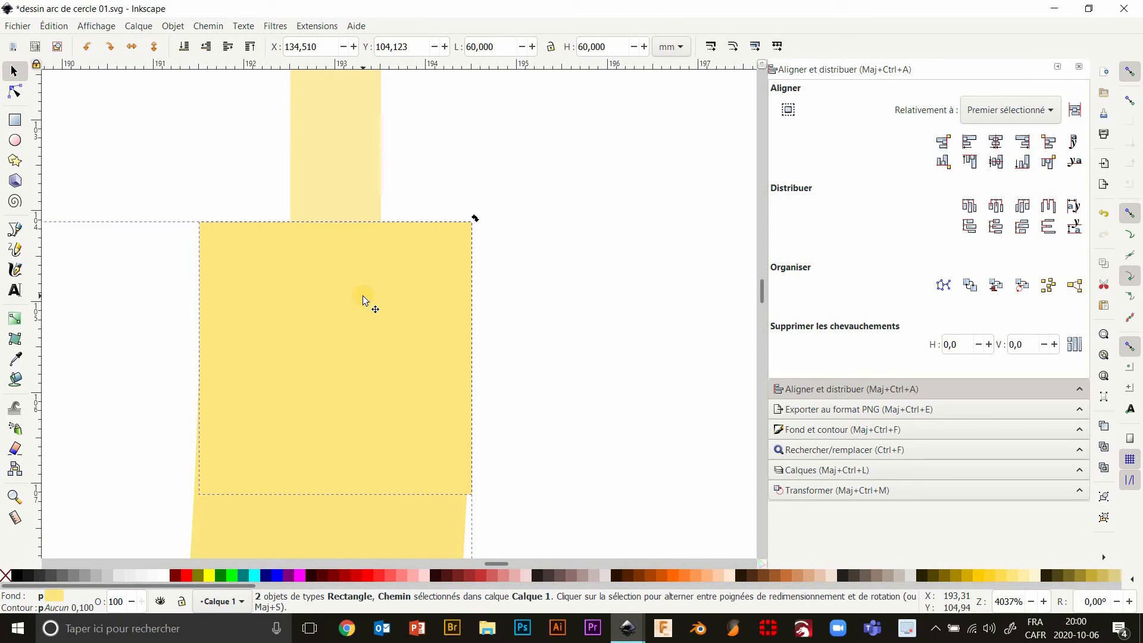
pyautogui.click(397, 317)
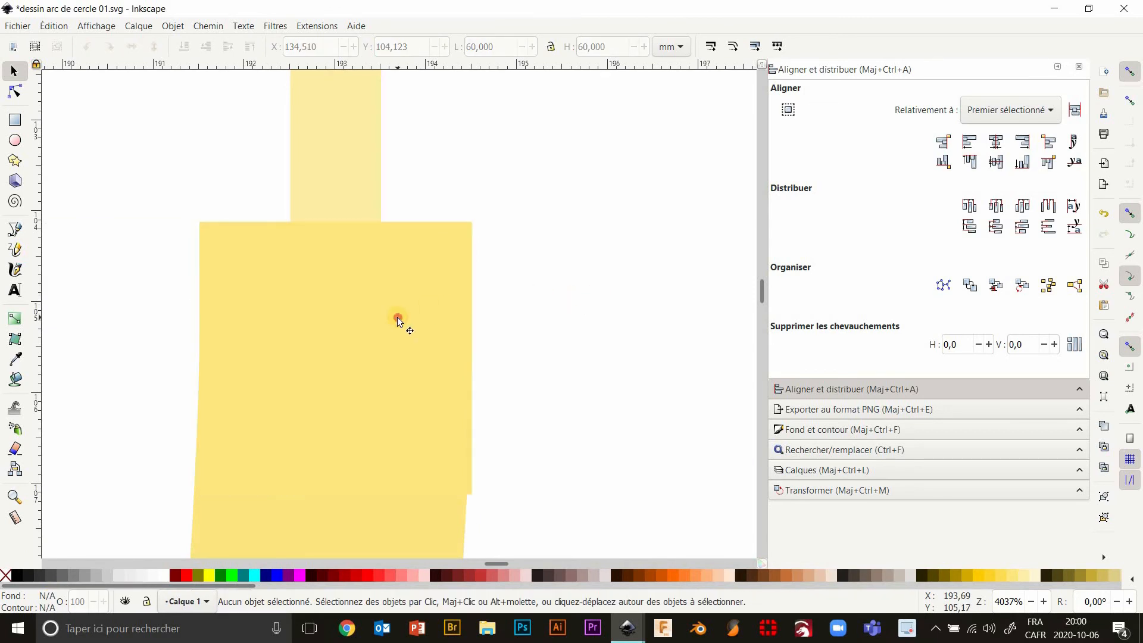
pyautogui.press('Escape')
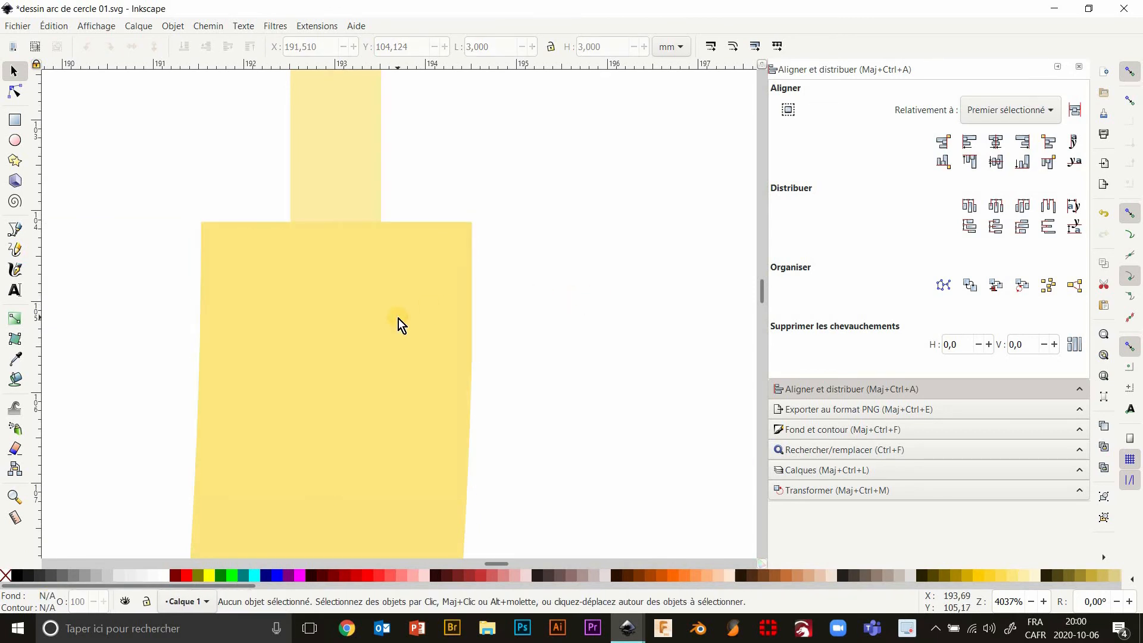
# Place a copy of the 1 mm by 3 mm narrow rectangle in the empty area inside the arc's curve.
pyautogui.click(353, 181)
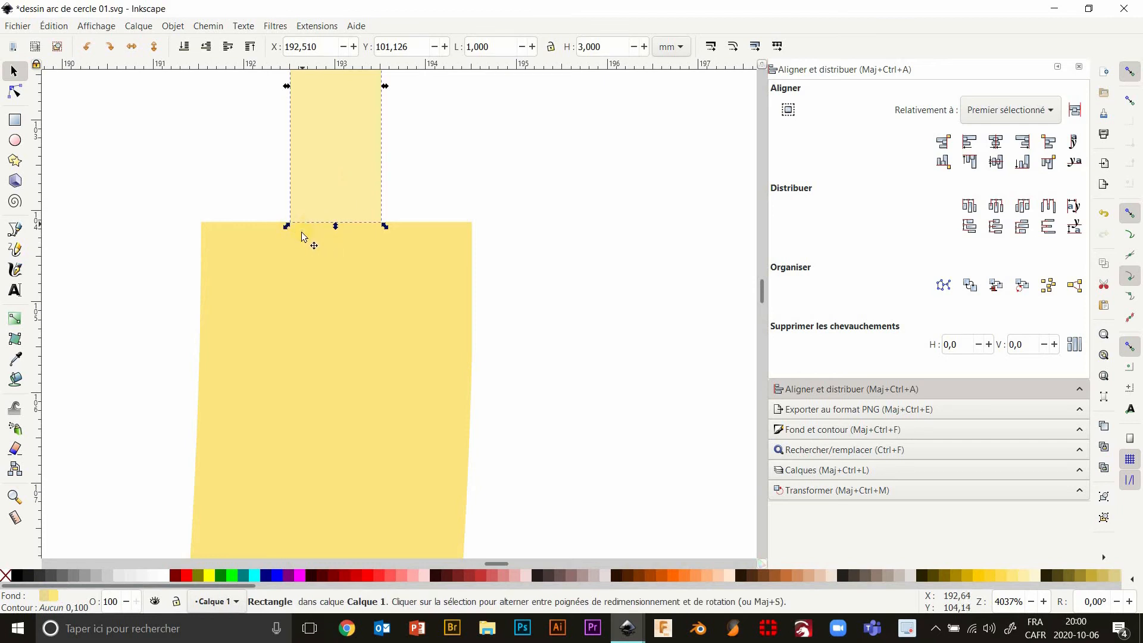
pyautogui.scroll(-9, 300, 231)
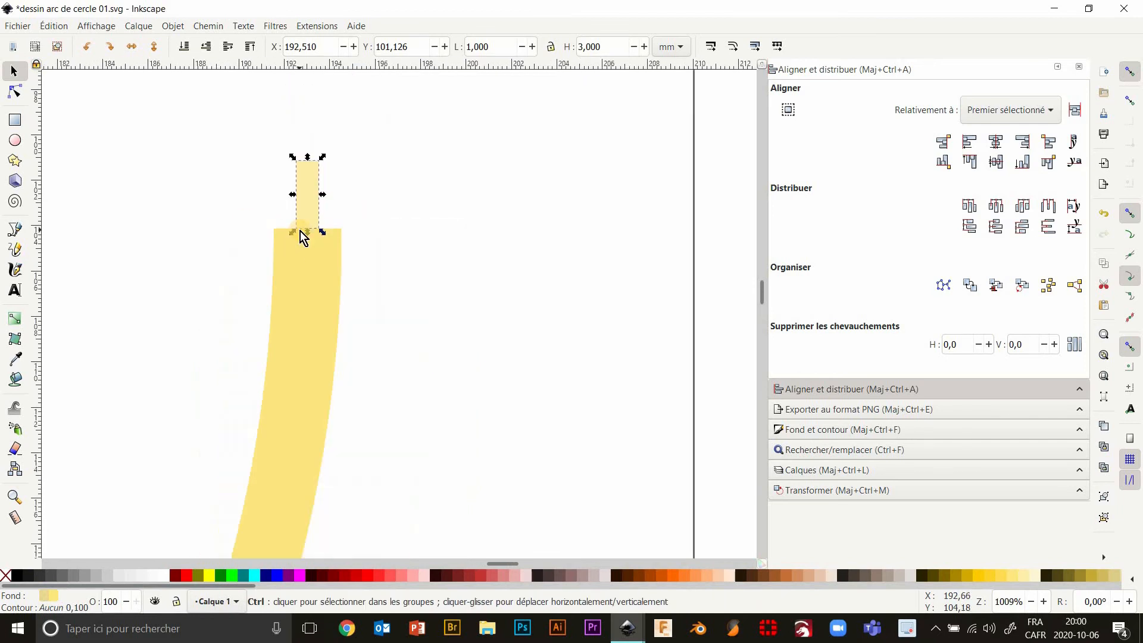
pyautogui.scroll(-2, 300, 231)
pyautogui.scroll(3, 301, 226)
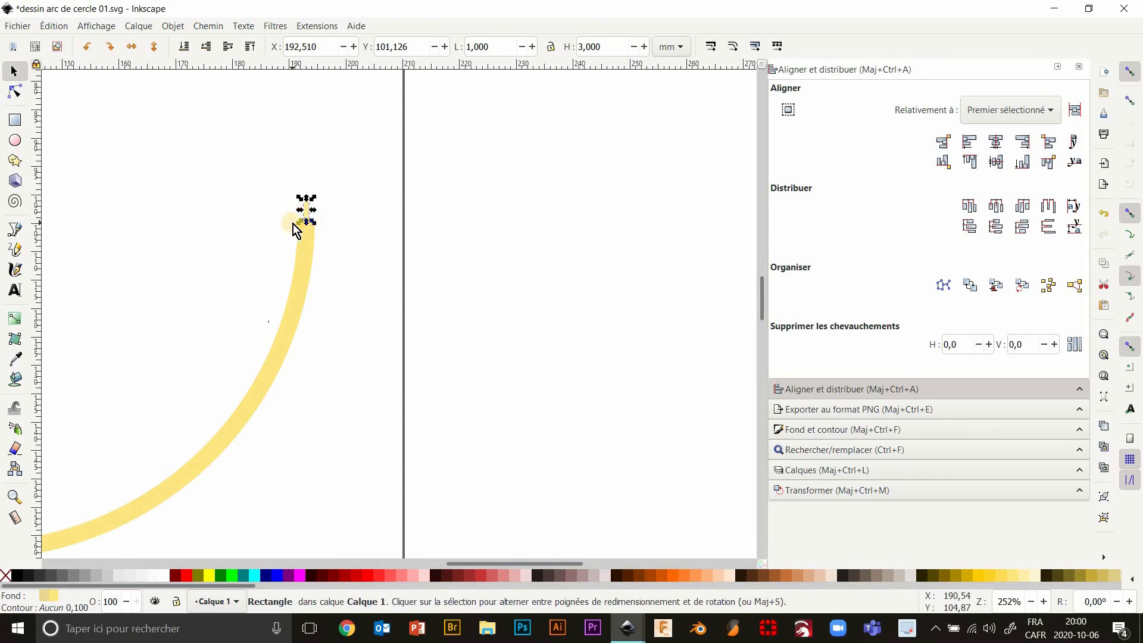
pyautogui.moveTo(293, 224); pyautogui.dragTo(115, 320)
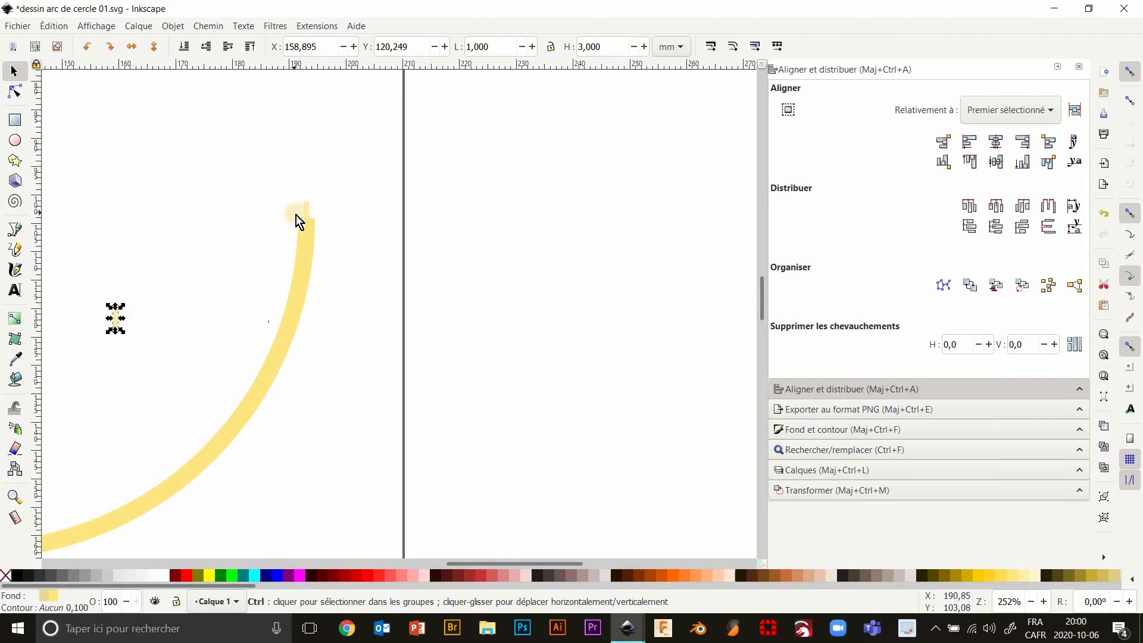
# Unite the narrow rectangle at the arc's upper end with the arc using the Union operation.
pyautogui.keyDown('ctrl'); pyautogui.scroll(5, 295, 216); pyautogui.keyUp('ctrl')
pyautogui.keyDown('shift'); pyautogui.click(352, 298); pyautogui.keyUp('shift')
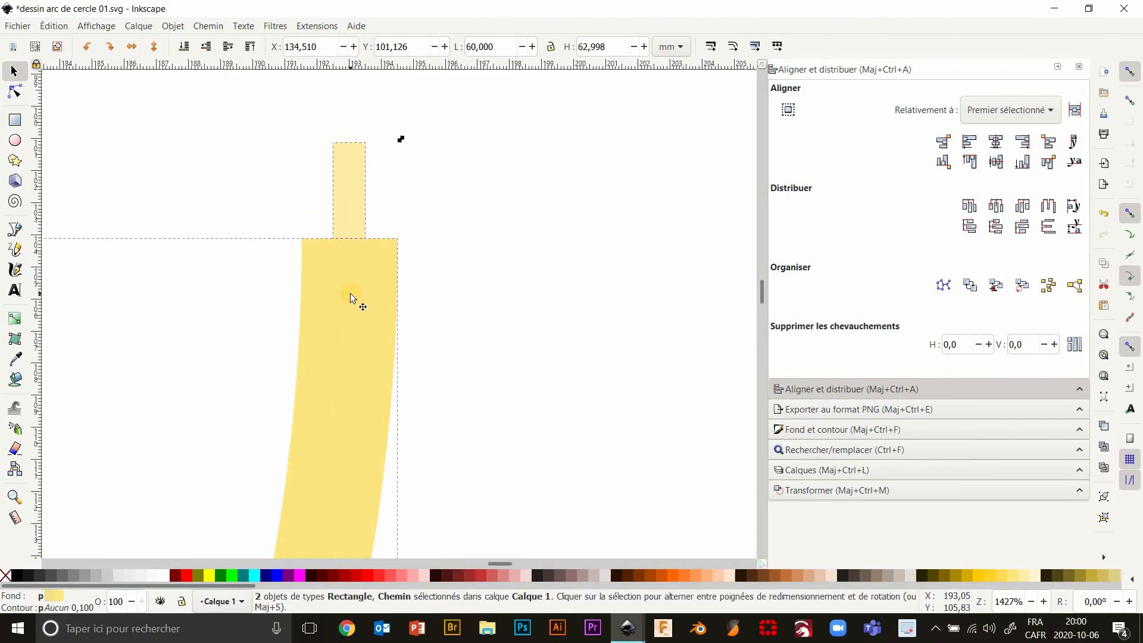
pyautogui.click(203, 27)
pyautogui.click(211, 93)
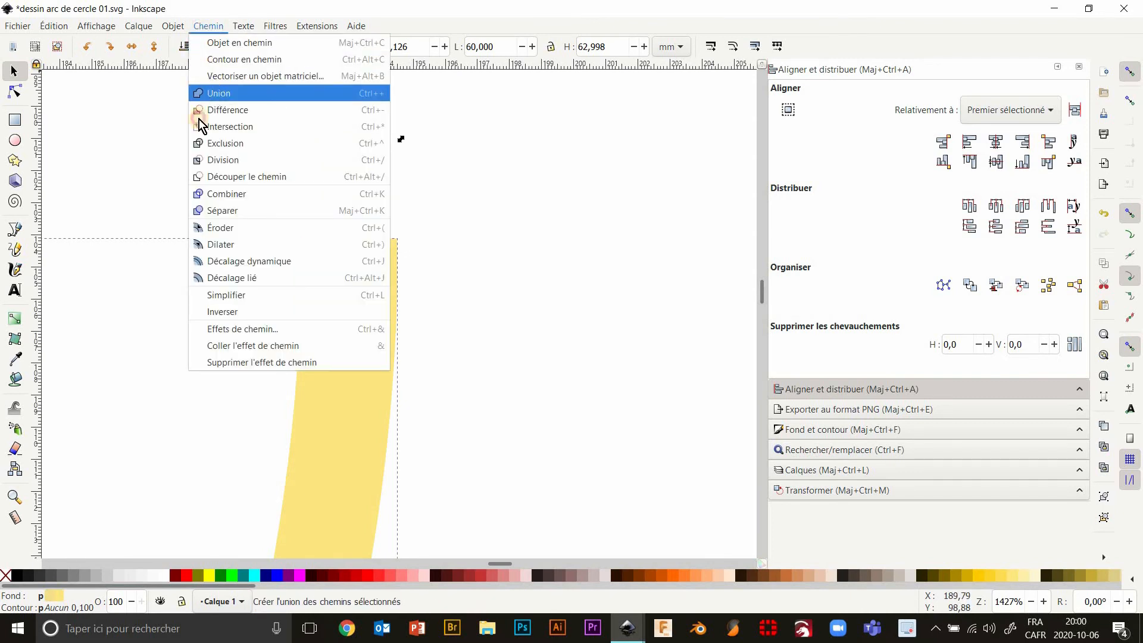
# Move the copied narrow rectangle to the arc's lower end, rotate it to horizontal and overlap it with the small square there.
pyautogui.scroll(-4, 223, 270)
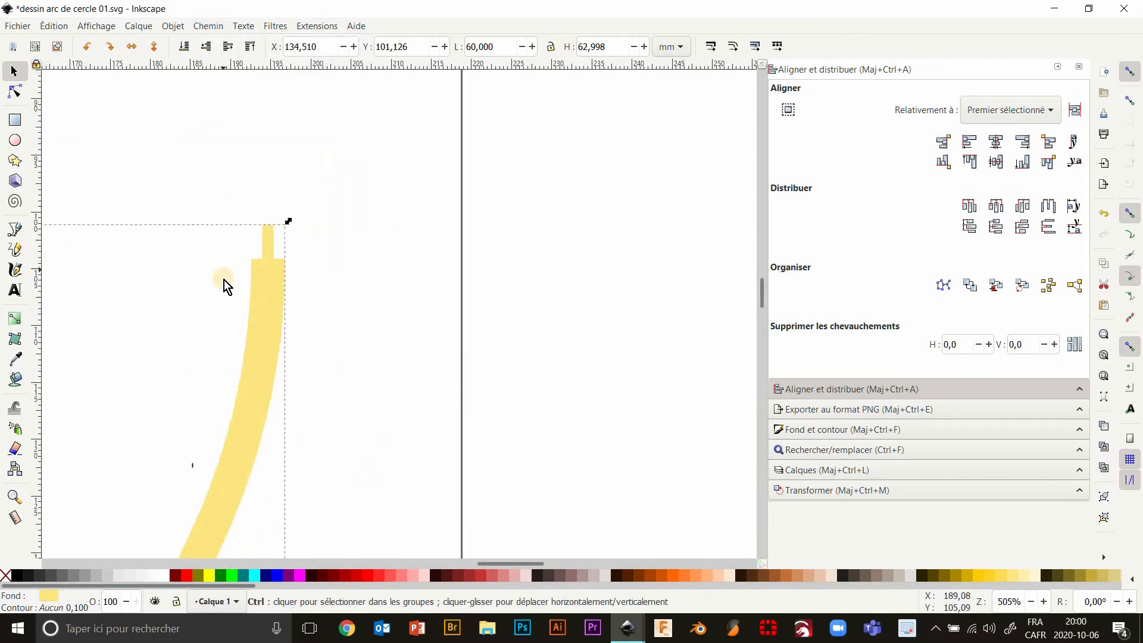
pyautogui.moveTo(237, 320); pyautogui.dragTo(641, 118)
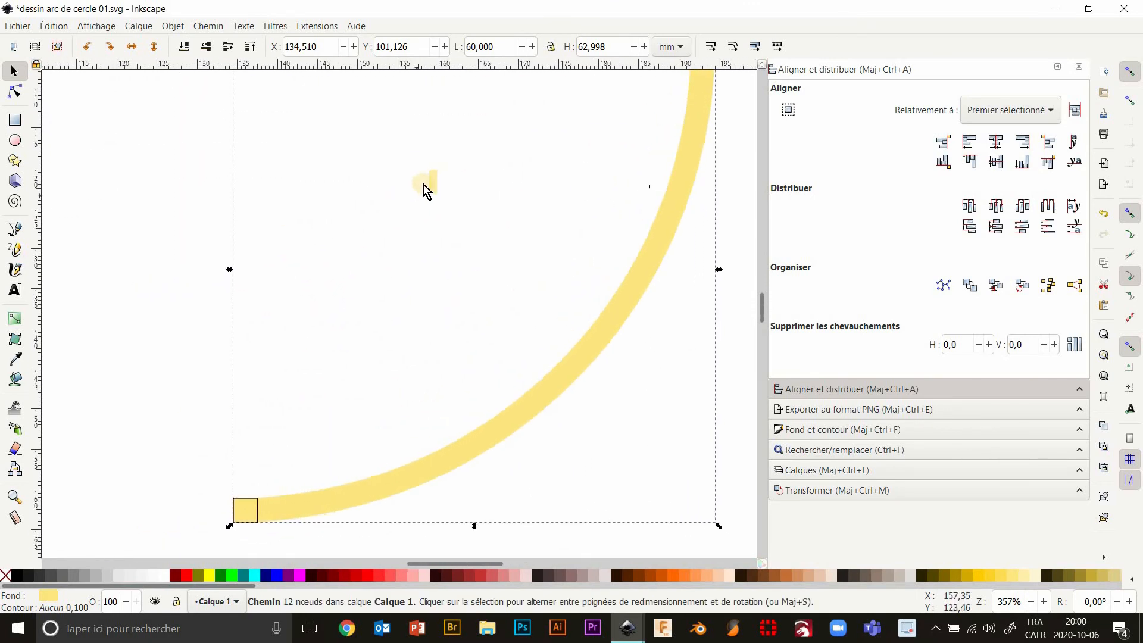
pyautogui.moveTo(431, 187); pyautogui.dragTo(219, 510)
pyautogui.scroll(3, 220, 510)
pyautogui.click(215, 473)
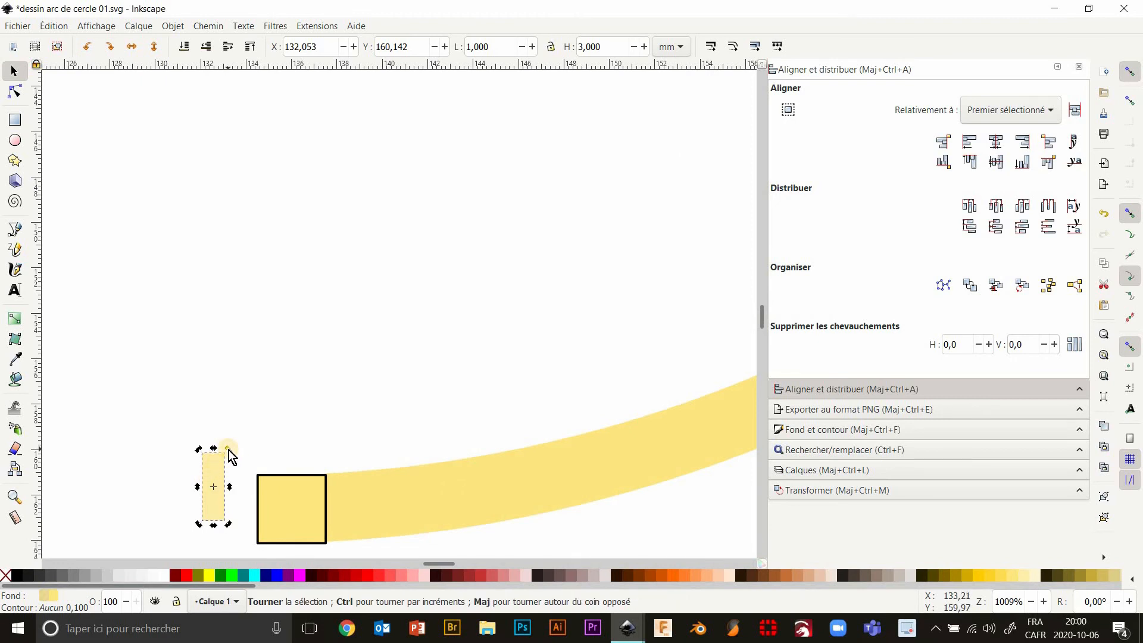
pyautogui.moveTo(228, 450); pyautogui.dragTo(271, 509)
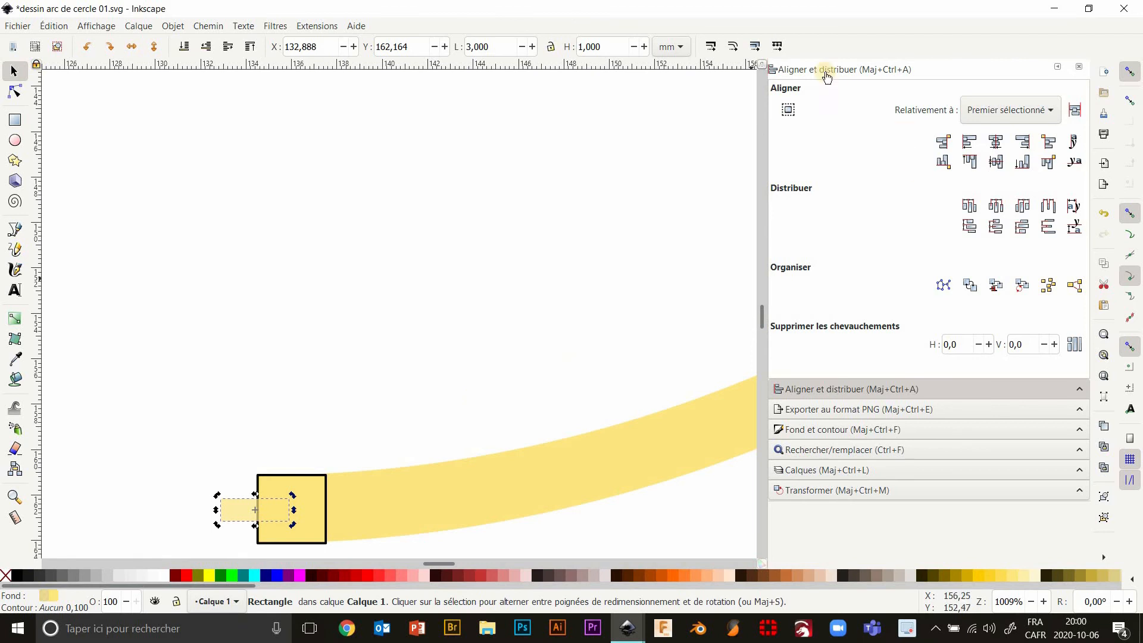
# Centre the horizontal narrow rectangle vertically on the small square at the arc's lower end, using the square as the anchor.
pyautogui.click(317, 385)
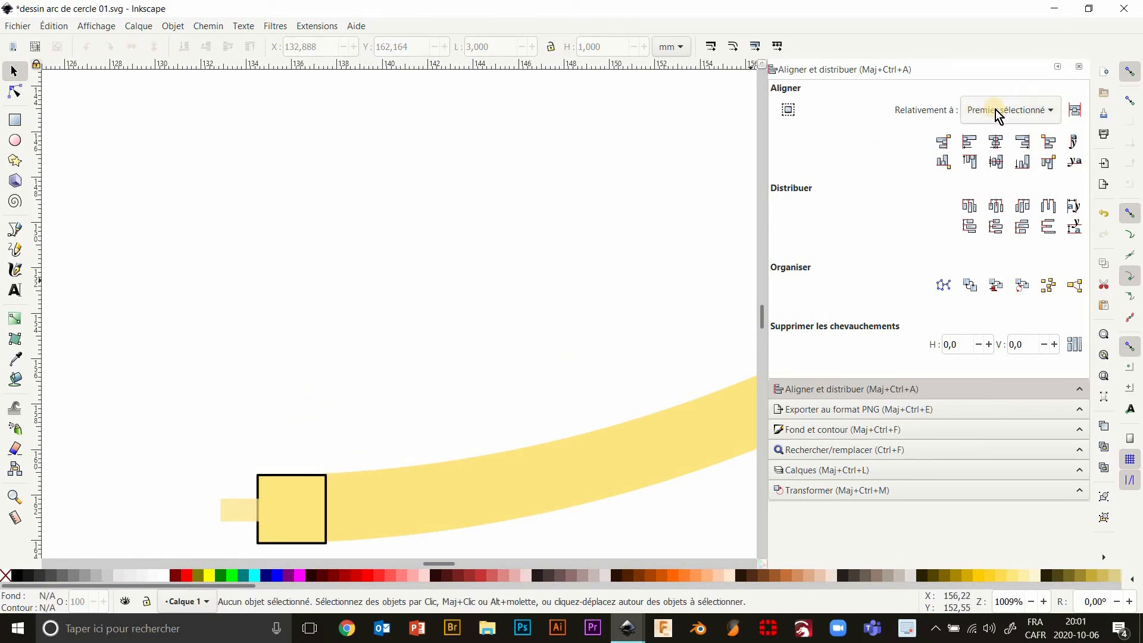
pyautogui.click(309, 484)
pyautogui.keyDown('shift'); pyautogui.click(236, 513); pyautogui.keyUp('shift')
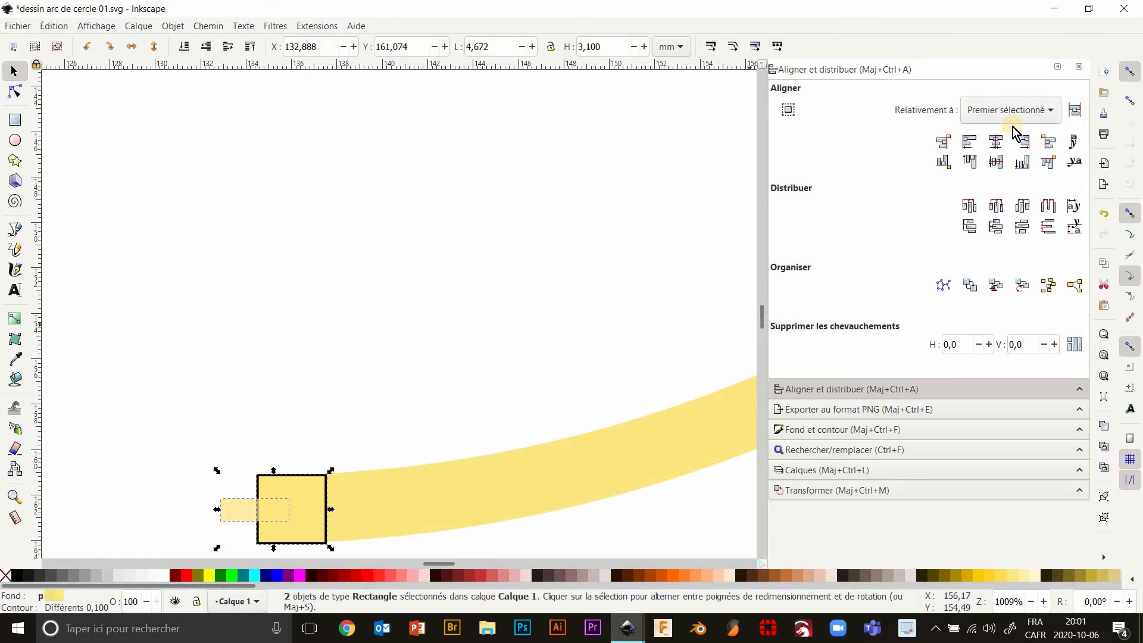
pyautogui.click(998, 167)
pyautogui.click(333, 396)
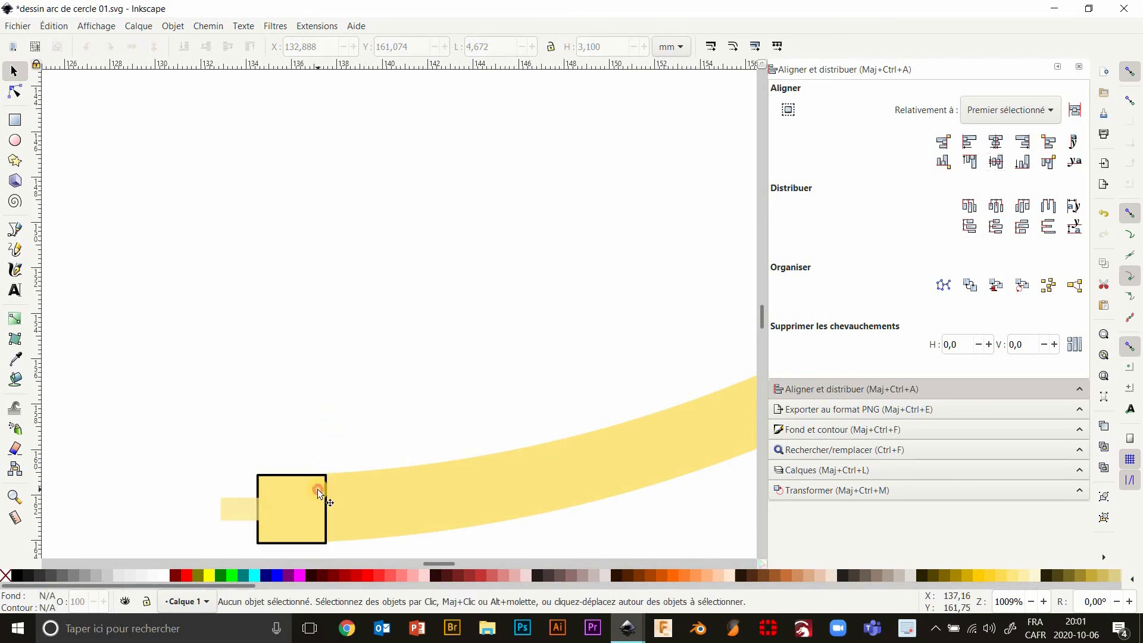
# Remove the stroke from the small square at the arc's lower end, keeping its yellow fill.
pyautogui.click(317, 488)
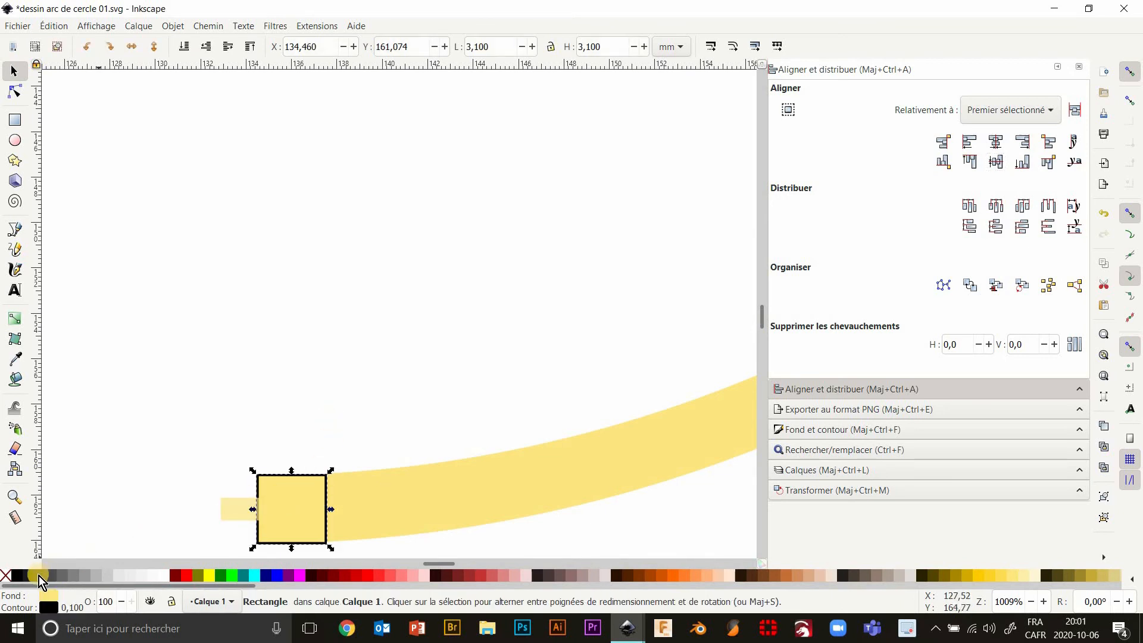
pyautogui.keyDown('shift'); pyautogui.click(6, 577); pyautogui.keyUp('shift')
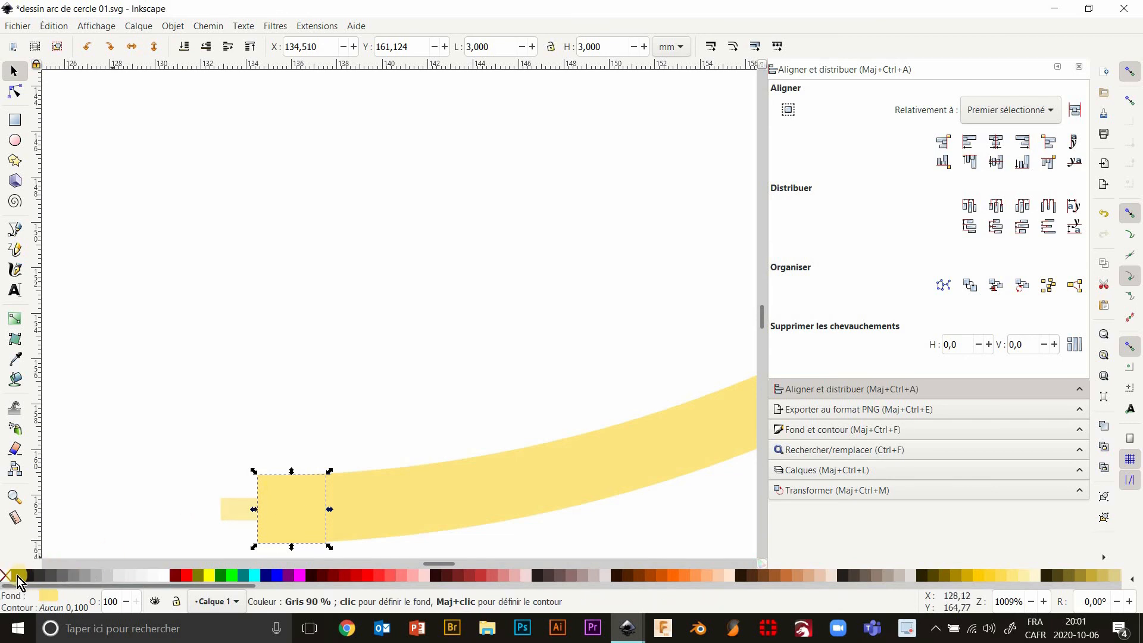
pyautogui.click(17, 577)
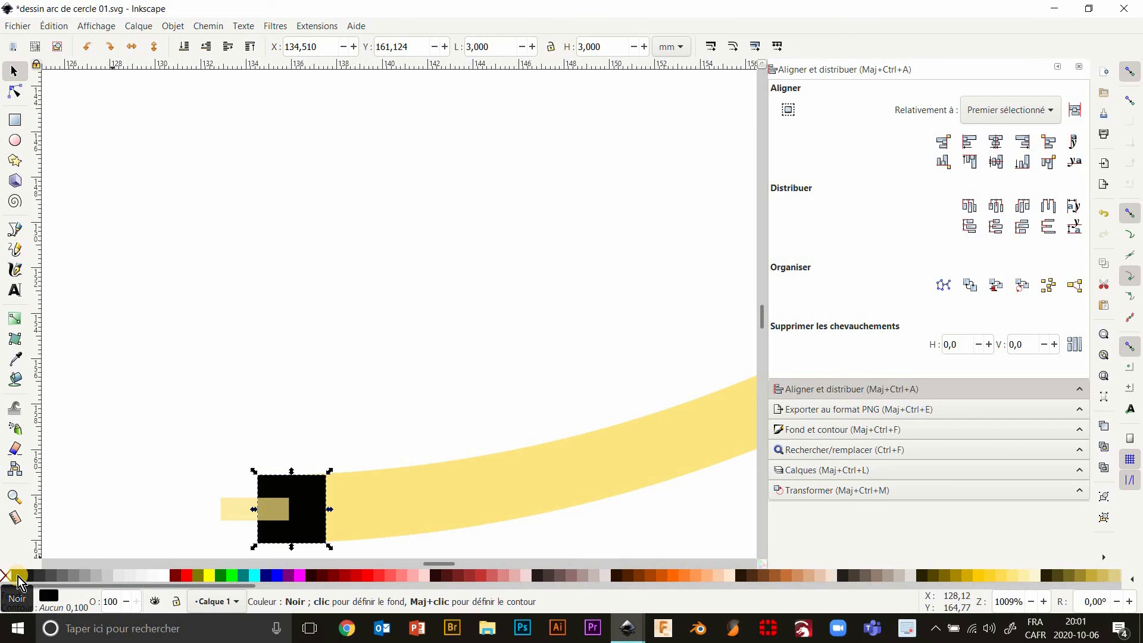
pyautogui.hotkey('ctrl', 'z')
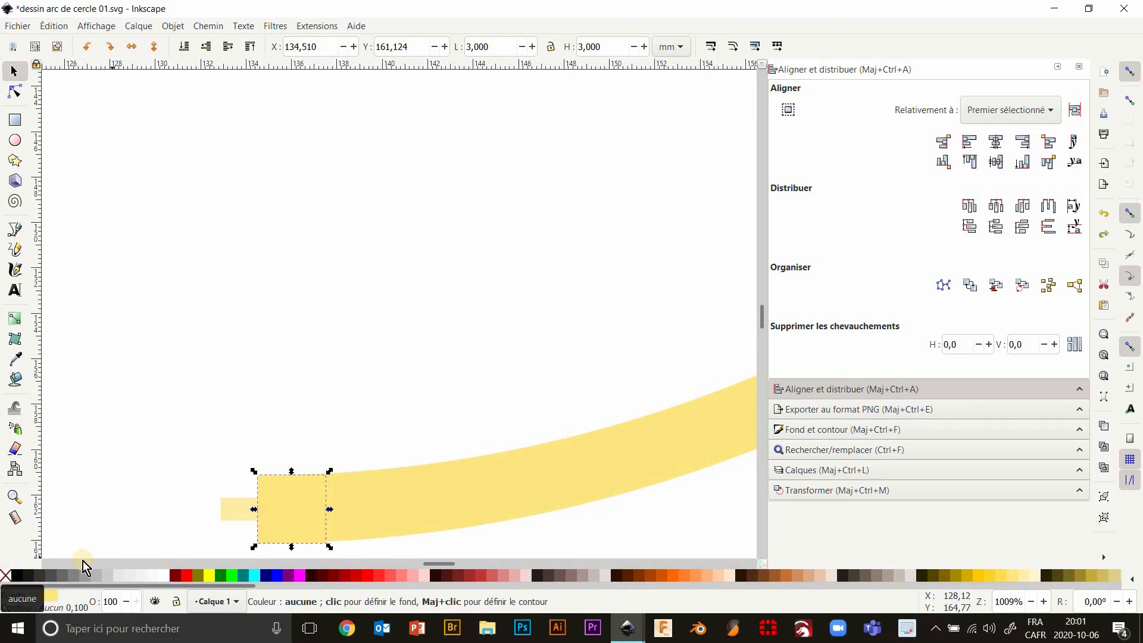
# Fill the narrow rectangle at the arc's lower end with grey and the small square with red to tell them apart.
pyautogui.scroll(3, 271, 506)
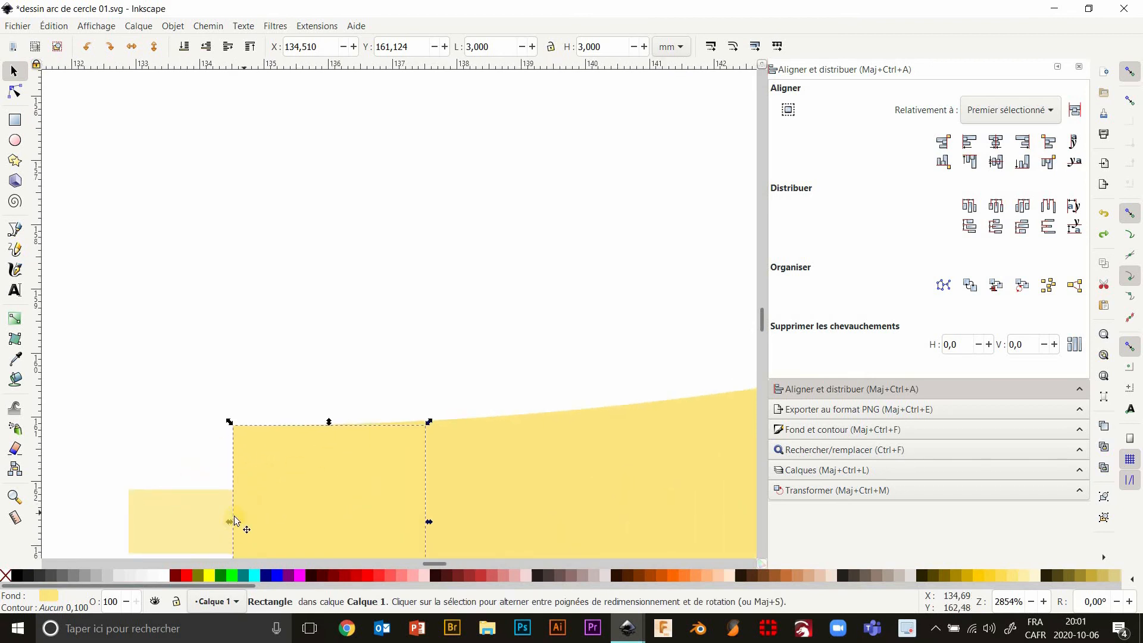
pyautogui.click(165, 522)
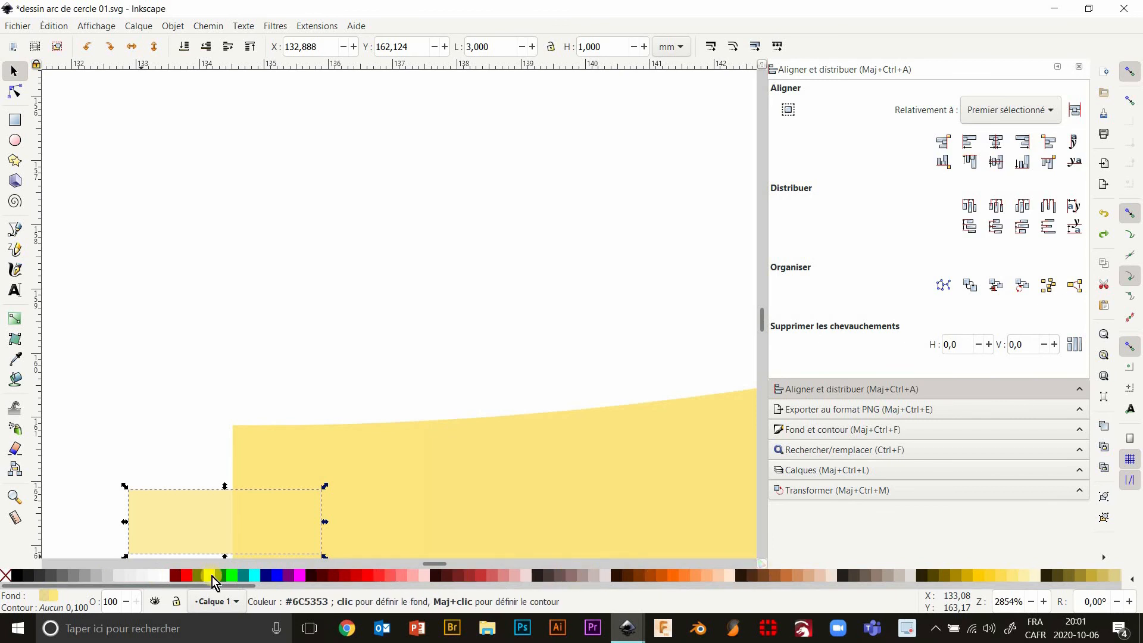
pyautogui.click(53, 577)
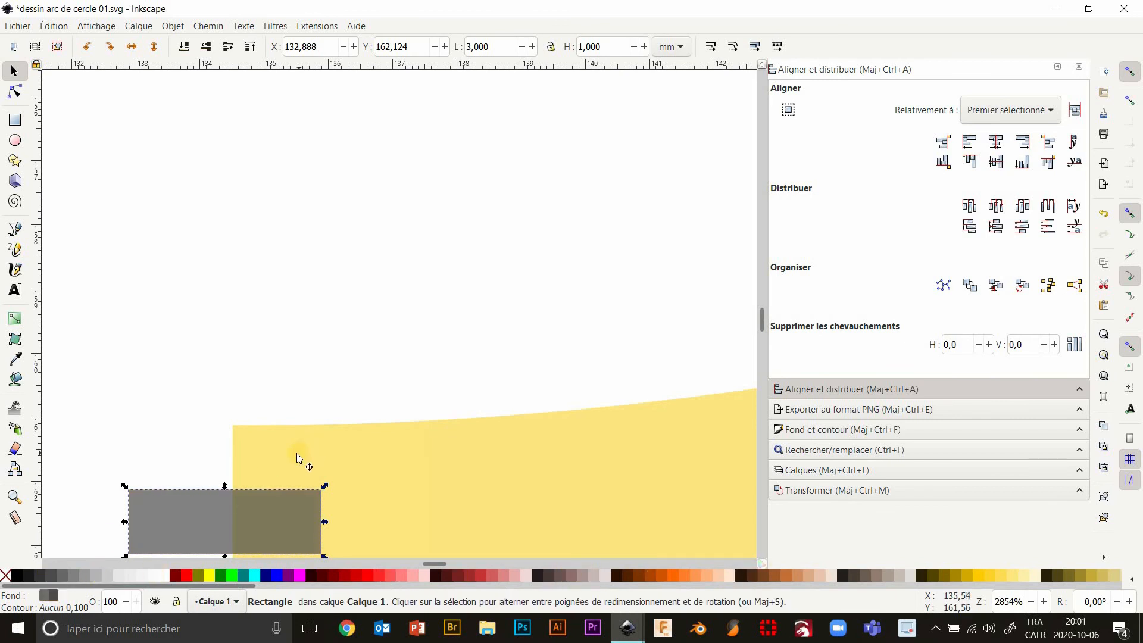
pyautogui.click(277, 452)
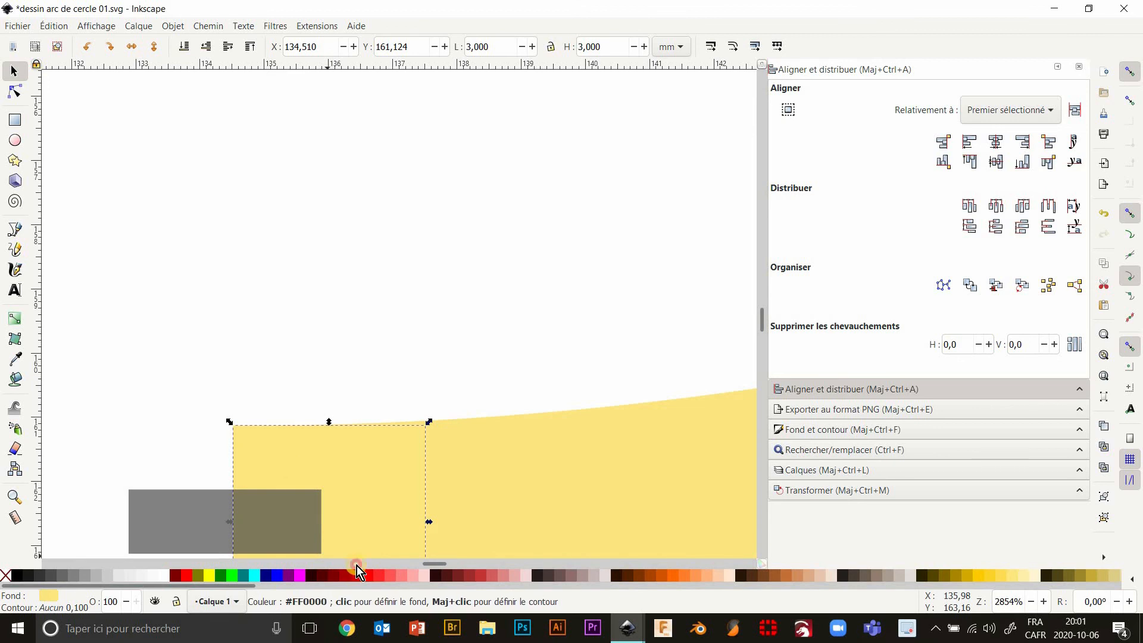
pyautogui.click(357, 575)
pyautogui.scroll(-2, 258, 416)
pyautogui.scroll(2, 259, 427)
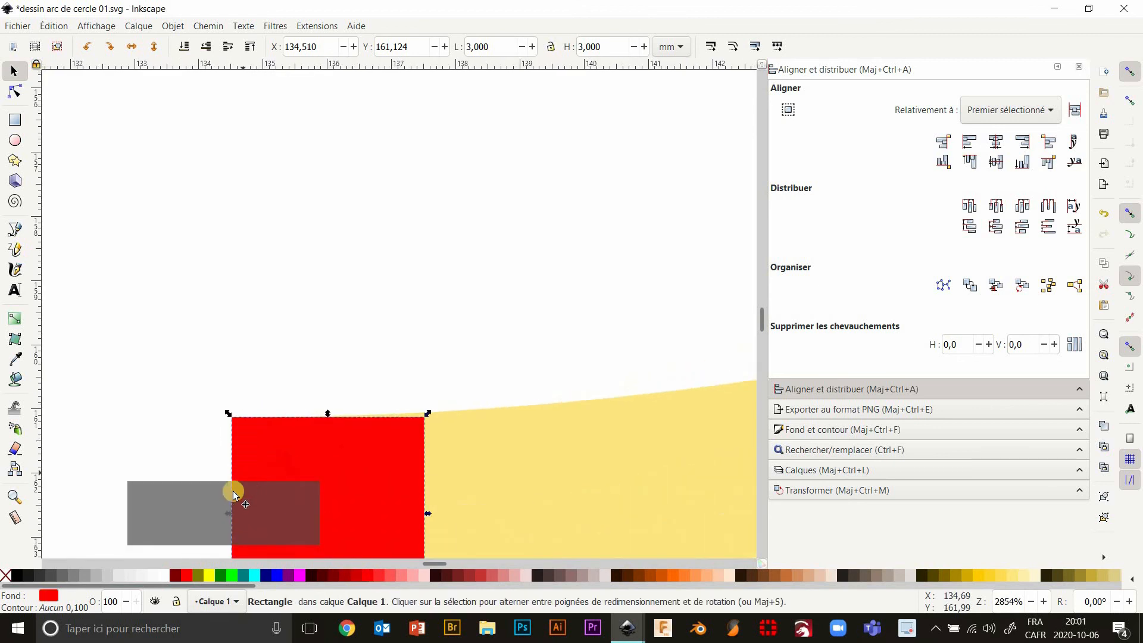
# Align the grey rectangle's left edge with the red square's left edge at the arc's lower end, using the square as the anchor.
pyautogui.scroll(-2, 233, 497)
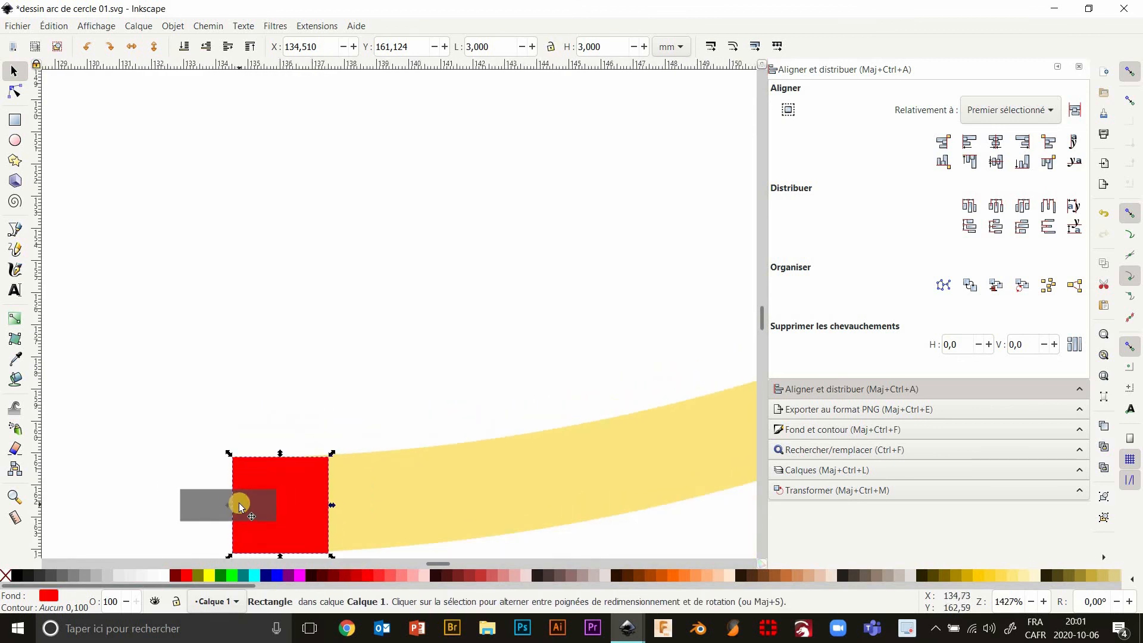
pyautogui.keyDown('shift'); pyautogui.click(207, 503); pyautogui.keyUp('shift')
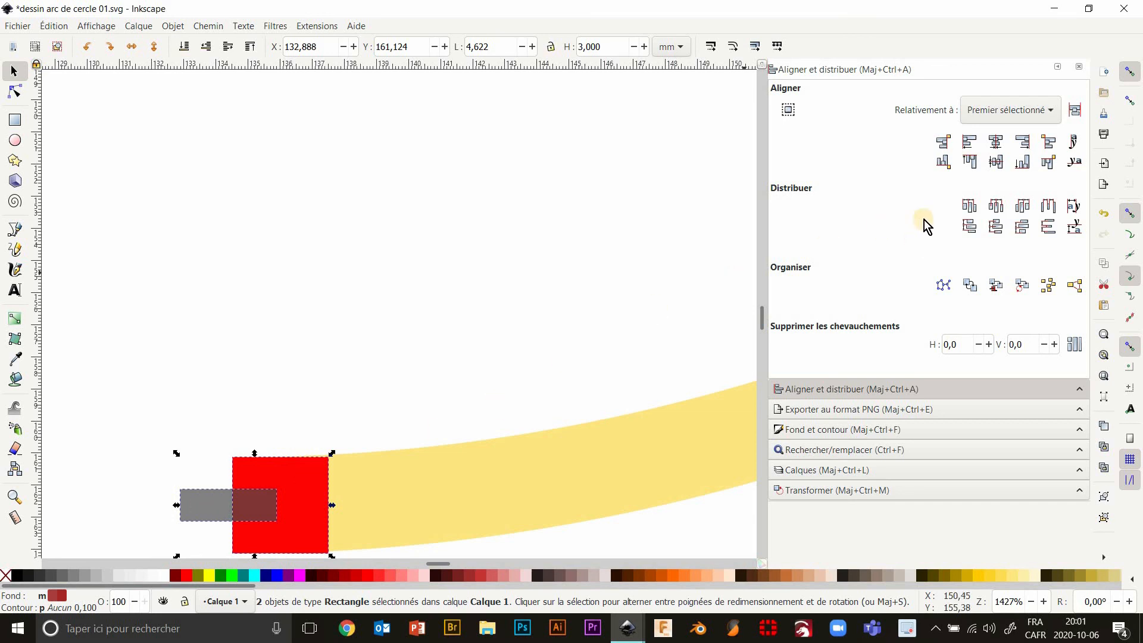
pyautogui.hotkey('ctrl', 'z')
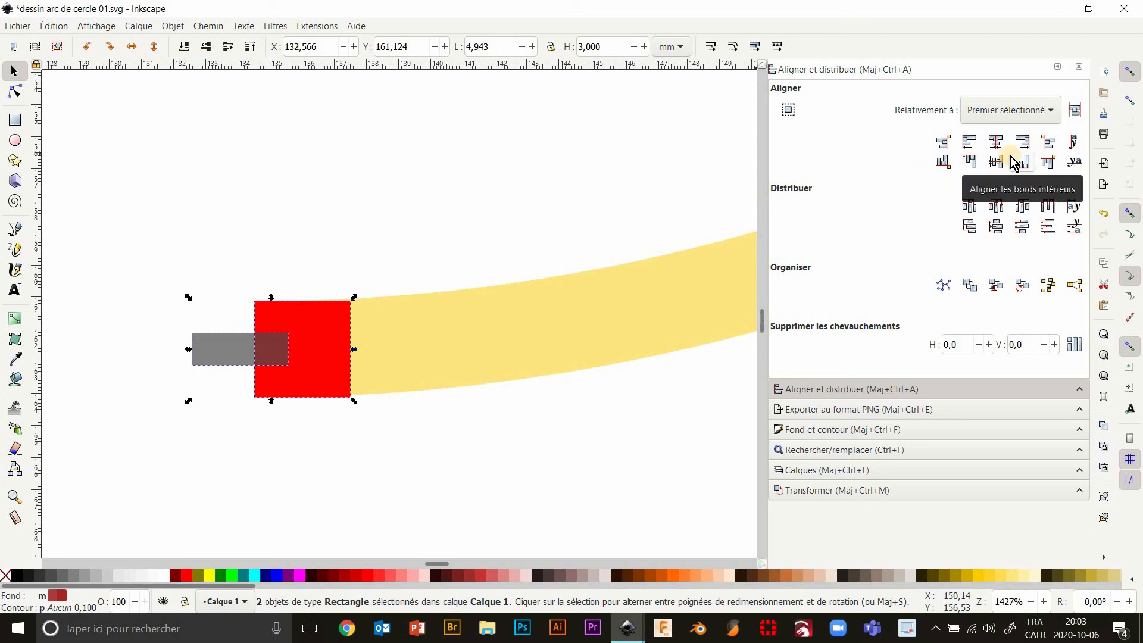
pyautogui.click(969, 144)
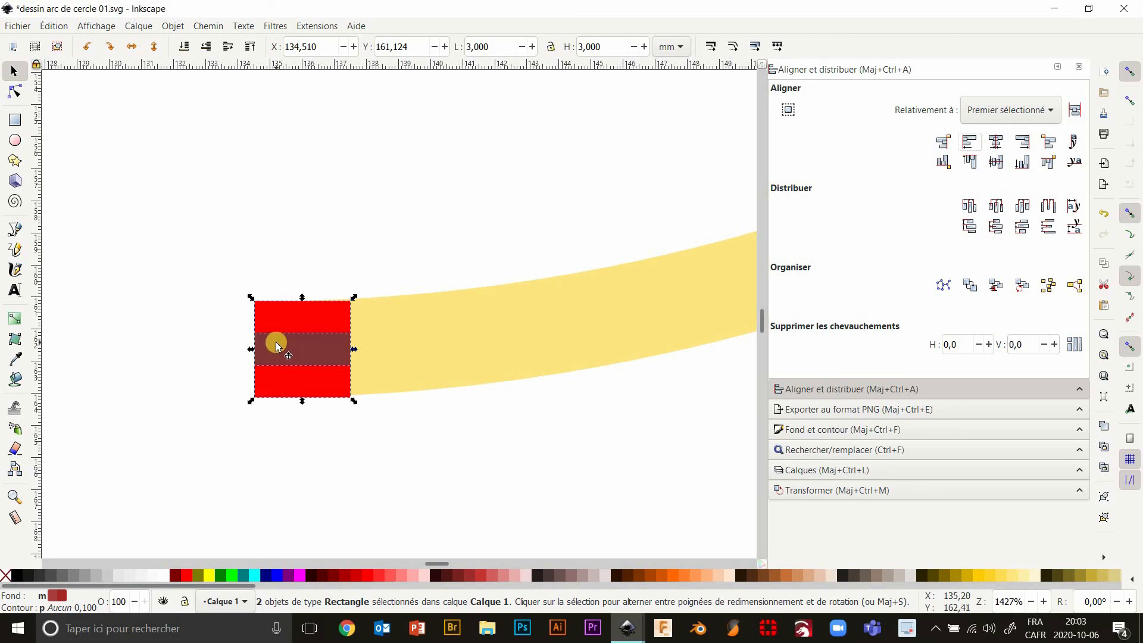
# Delete the red guide square at the arc's lower end, leaving the grey rectangle in place.
pyautogui.click(294, 215)
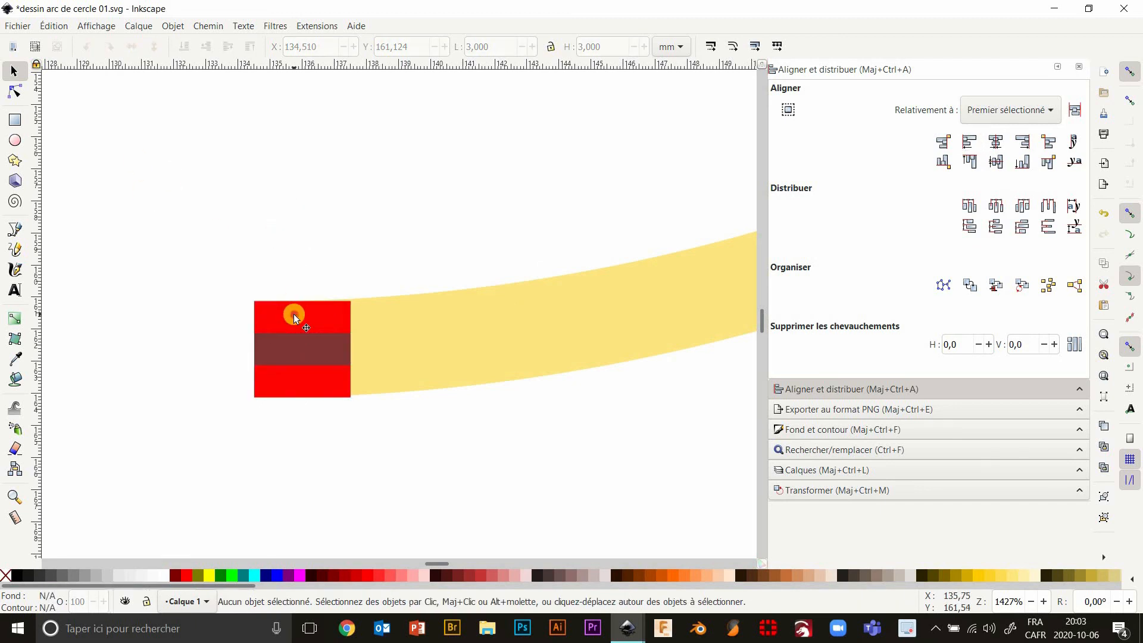
pyautogui.click(294, 314)
pyautogui.press('Delete')
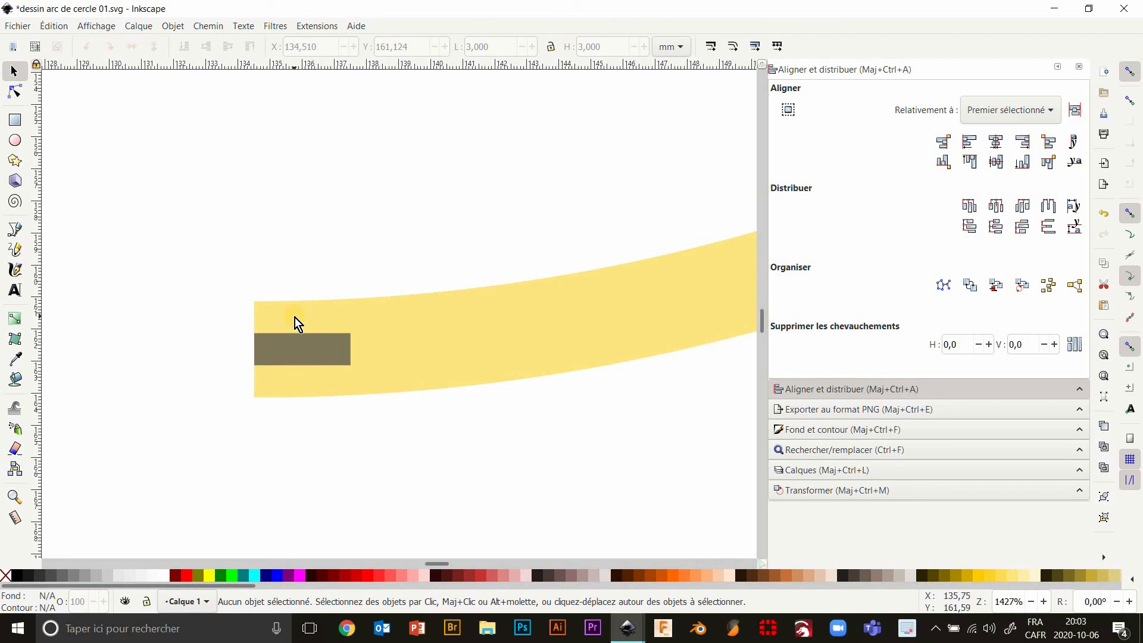
# Subtract the grey rectangle from the yellow arc with the Difference operation to cut the slot at its lower end.
pyautogui.click(407, 312)
pyautogui.keyDown('shift'); pyautogui.click(297, 345); pyautogui.keyUp('shift')
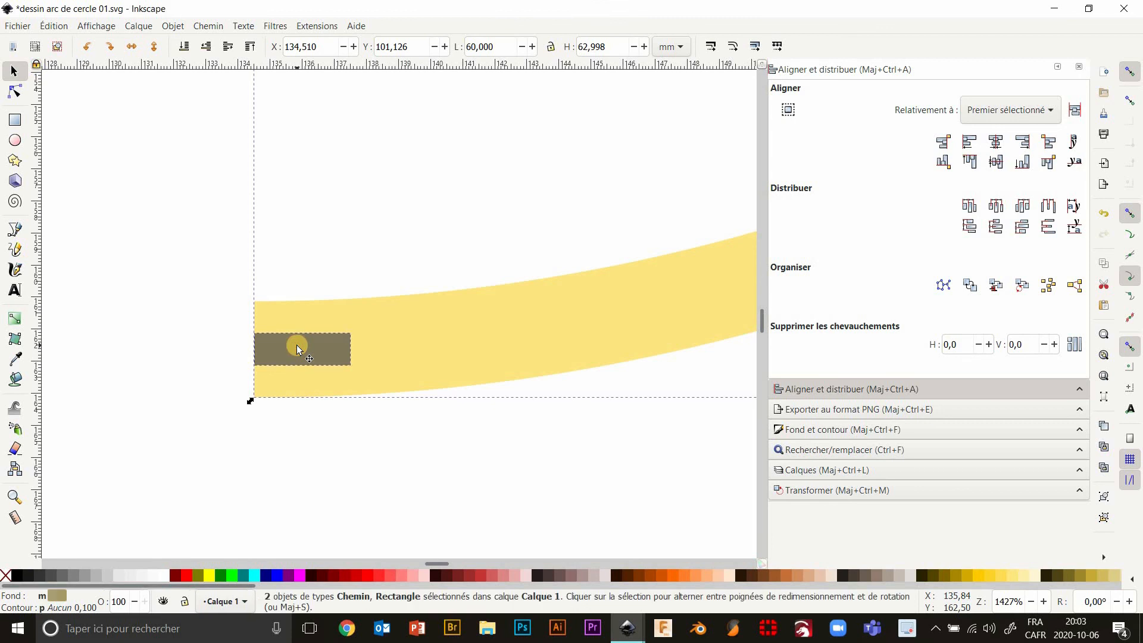
pyautogui.click(209, 26)
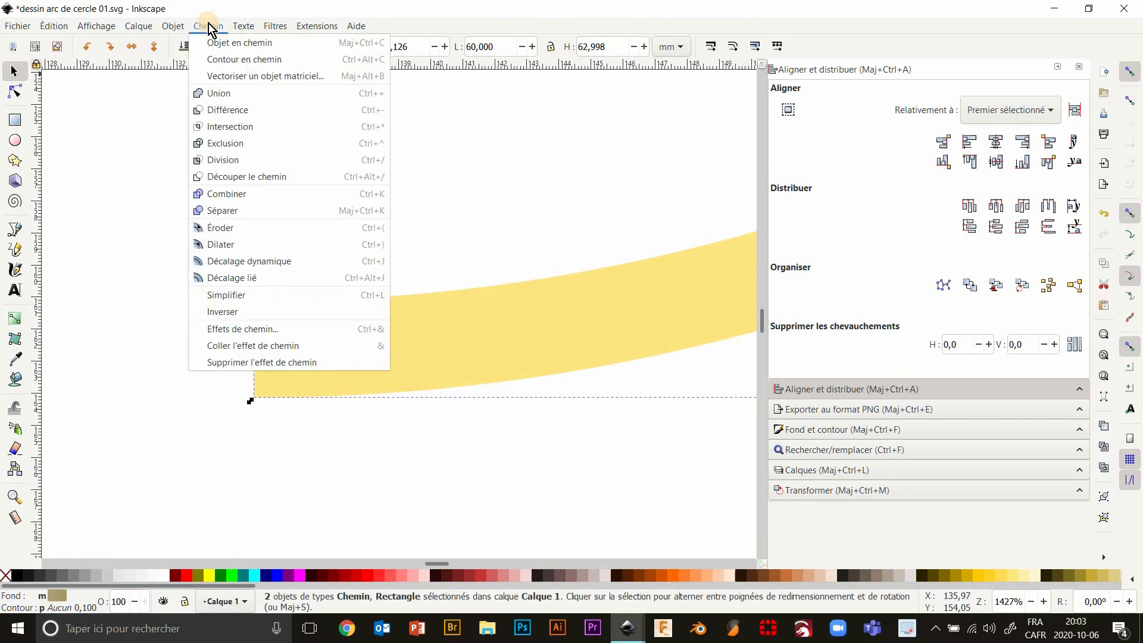
pyautogui.click(216, 113)
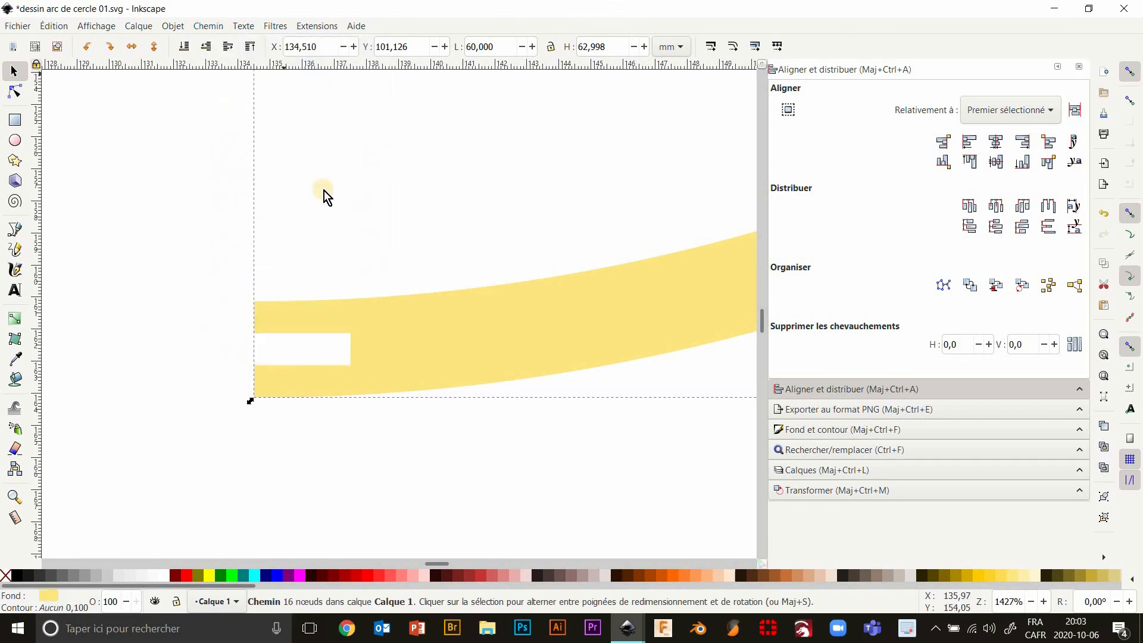
pyautogui.click(347, 197)
pyautogui.scroll(-3, 341, 216)
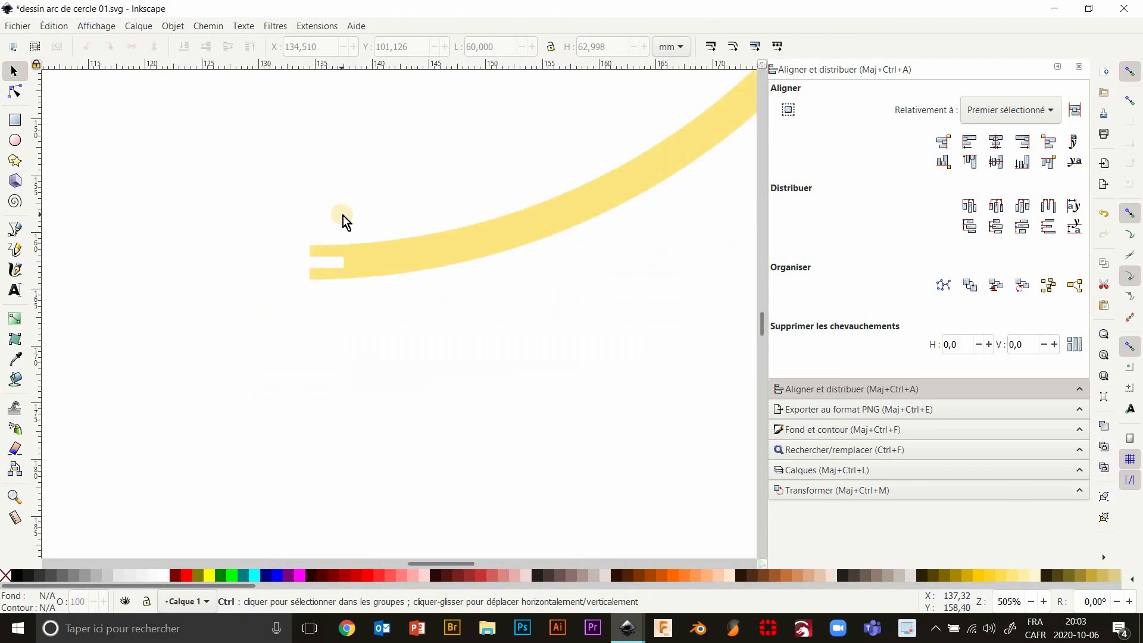
pyautogui.scroll(-5, 354, 207)
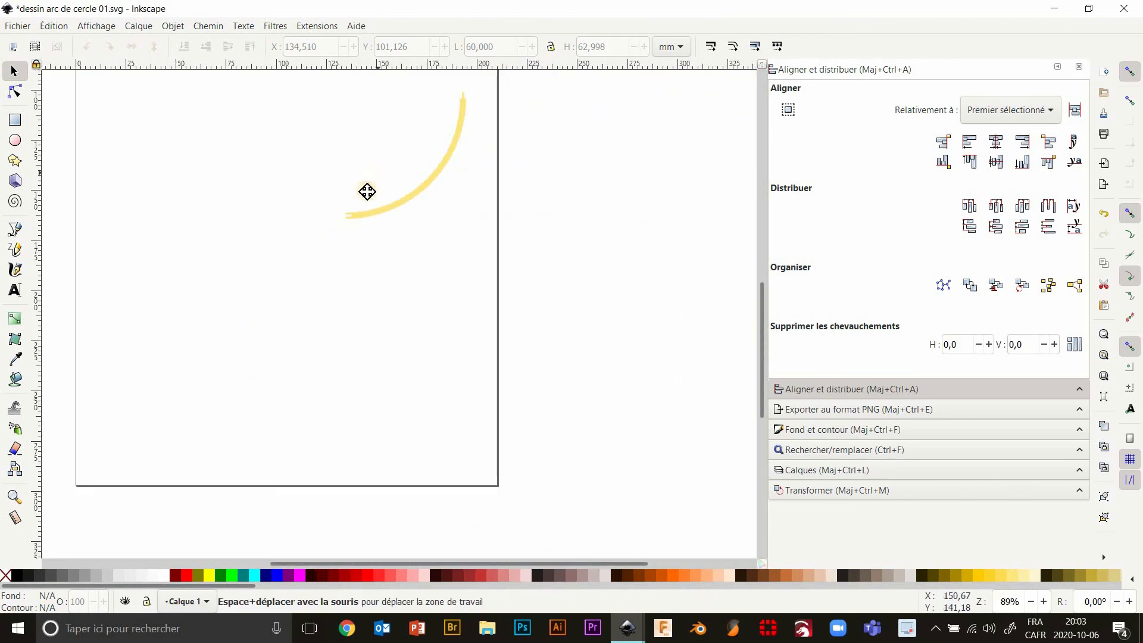
pyautogui.moveTo(363, 205); pyautogui.dragTo(360, 207)
pyautogui.scroll(1, 410, 182)
pyautogui.moveTo(408, 175); pyautogui.dragTo(380, 209)
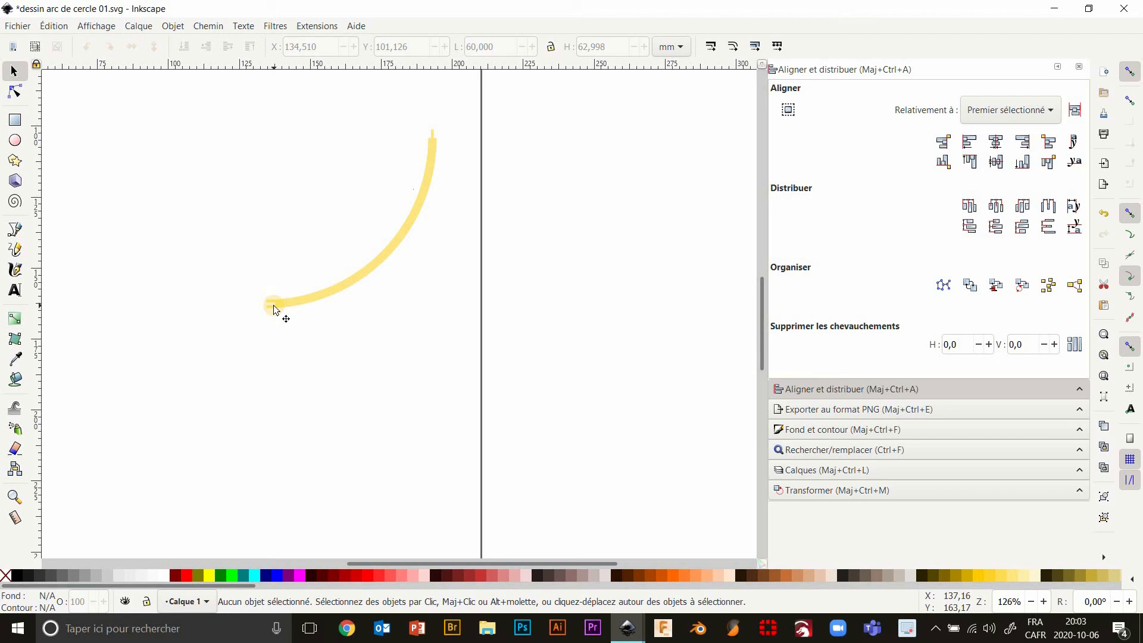
pyautogui.scroll(-3, 269, 283)
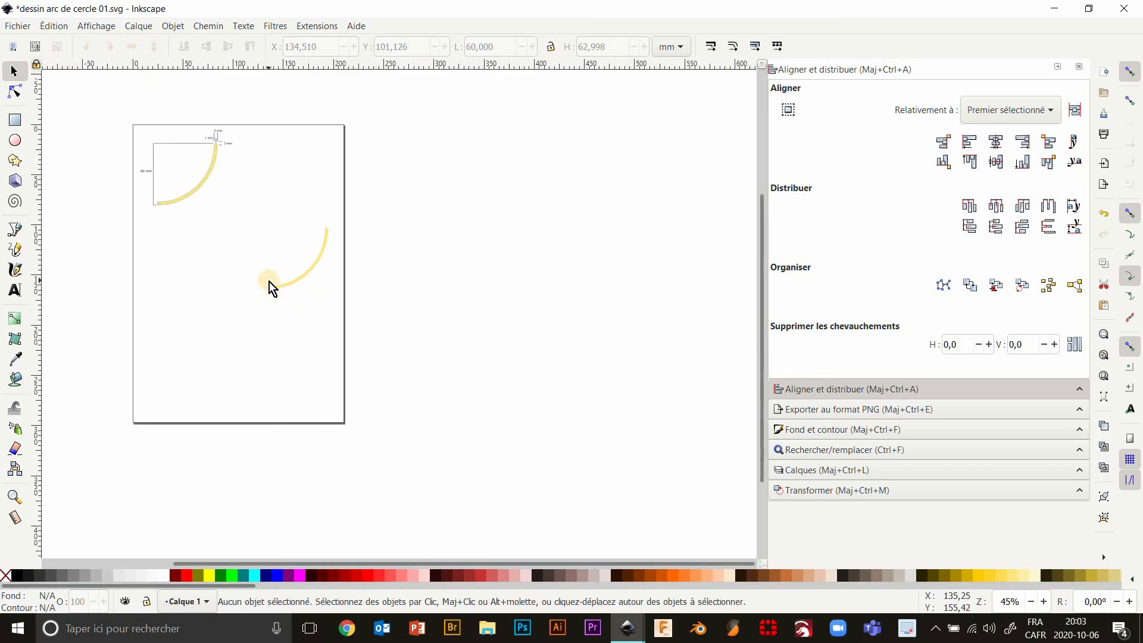